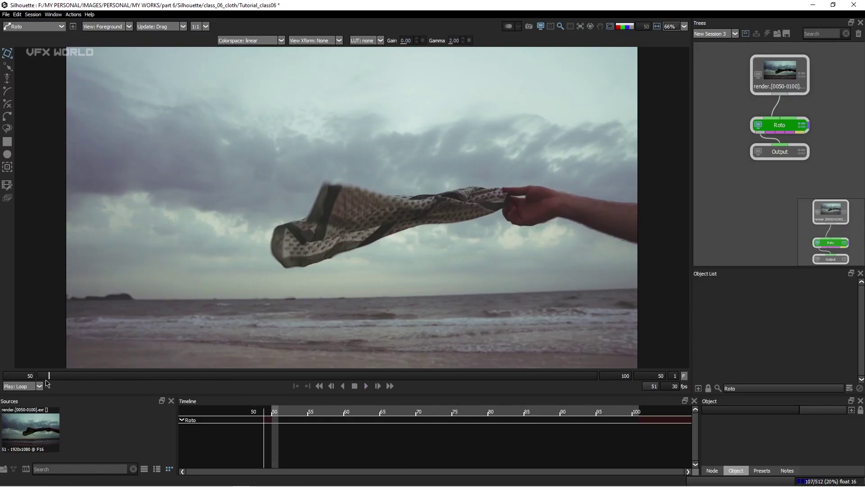
Scrub and play the clip across frames 50 to 100 to examine how the scarf folds and moves.
{"action": "left_click", "coordinate": [477, 409]}
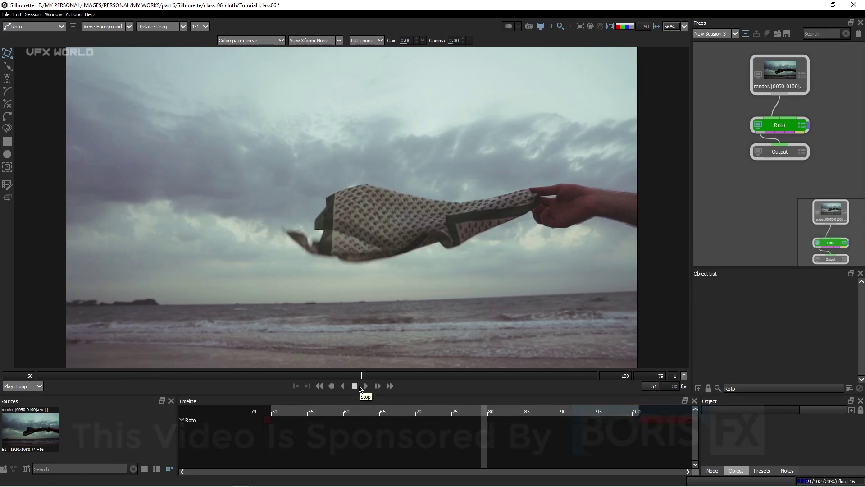
{"action": "left_click", "coordinate": [351, 376]}
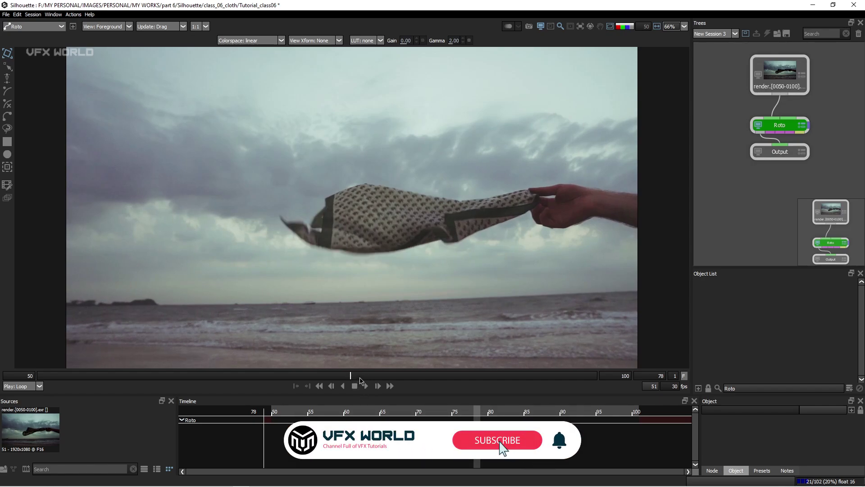
{"action": "left_click", "coordinate": [337, 376]}
{"action": "left_click_drag", "start_coordinate": [337, 376], "coordinate": [71, 378]}
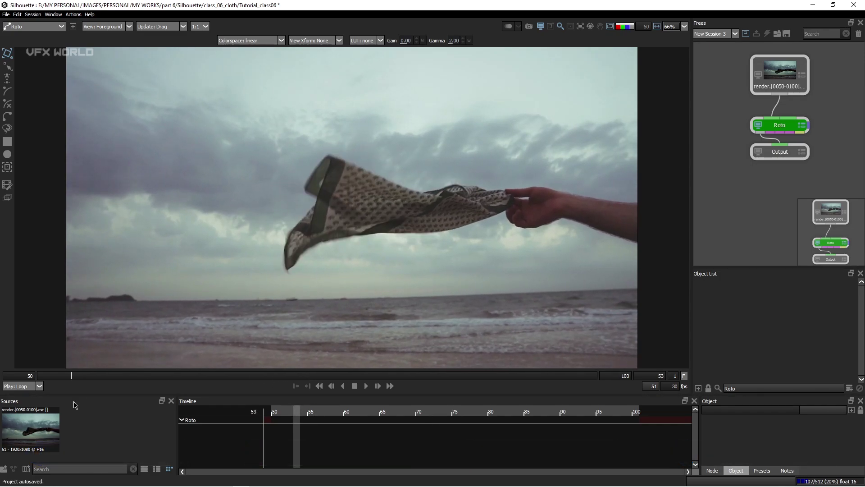
{"action": "scroll", "coordinate": [258, 278], "scroll_direction": "up", "scroll_amount": 3}
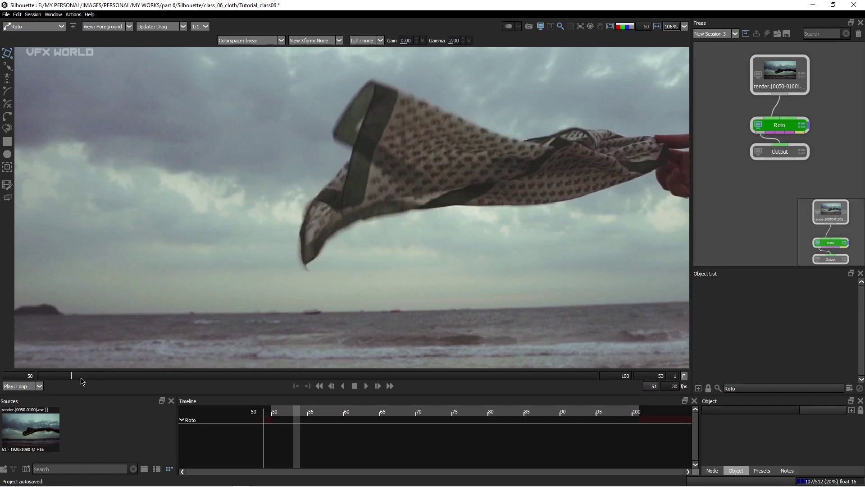
{"action": "left_click_drag", "start_coordinate": [82, 381], "coordinate": [115, 383]}
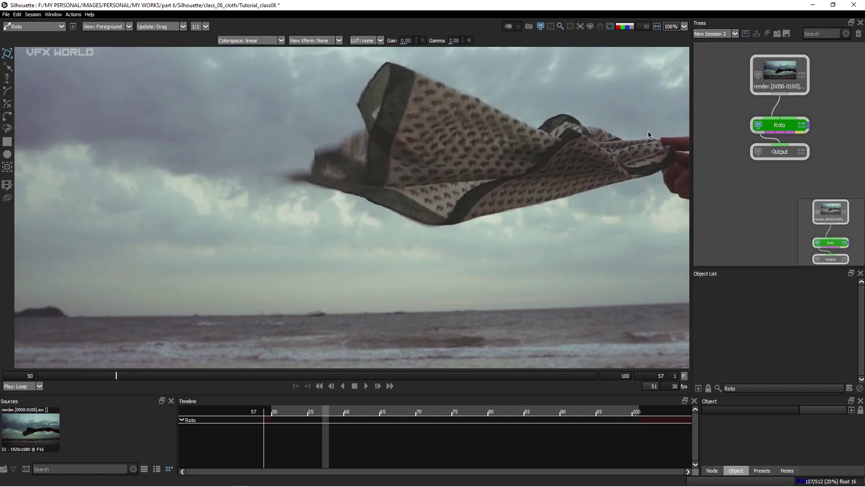
{"action": "left_click_drag", "start_coordinate": [136, 376], "coordinate": [36, 385]}
{"action": "scroll", "coordinate": [225, 298], "scroll_direction": "down", "scroll_amount": 2}
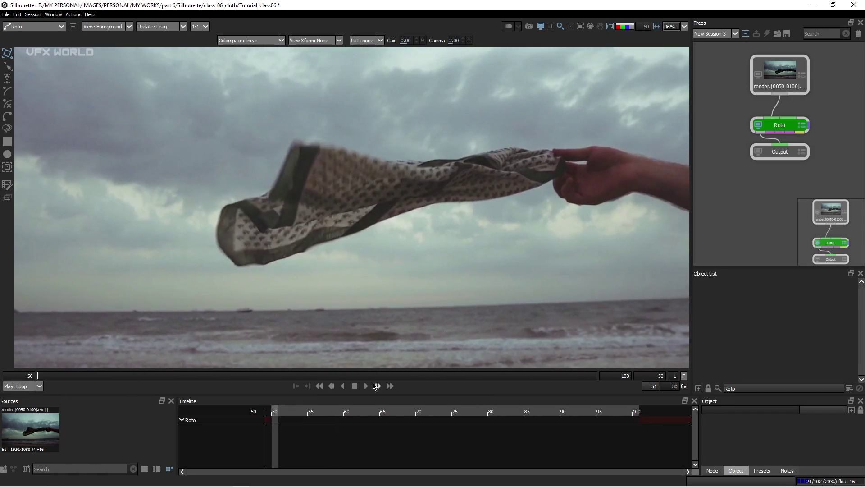
{"action": "left_click", "coordinate": [366, 387]}
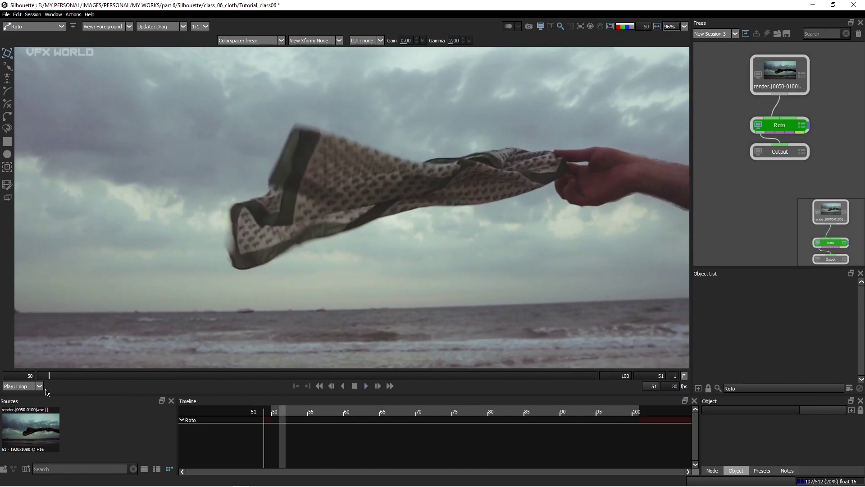
{"action": "left_click_drag", "start_coordinate": [199, 384], "coordinate": [631, 344]}
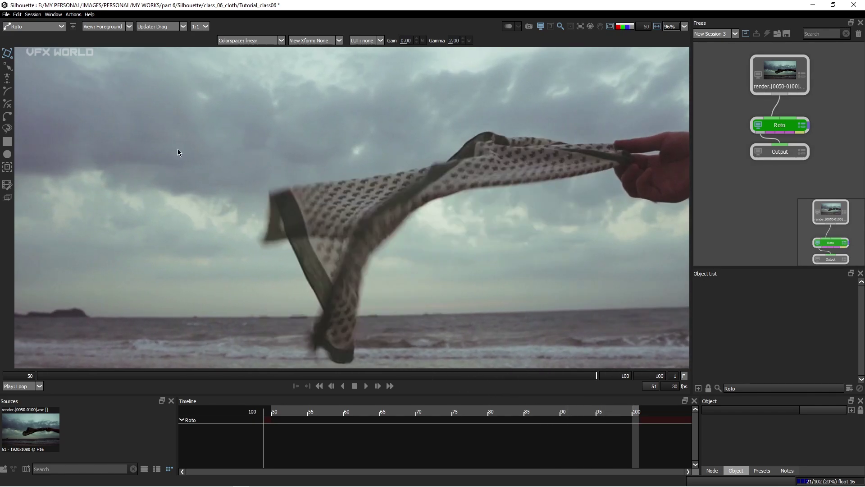
{"action": "scroll", "coordinate": [342, 198], "scroll_direction": "down", "scroll_amount": 2}
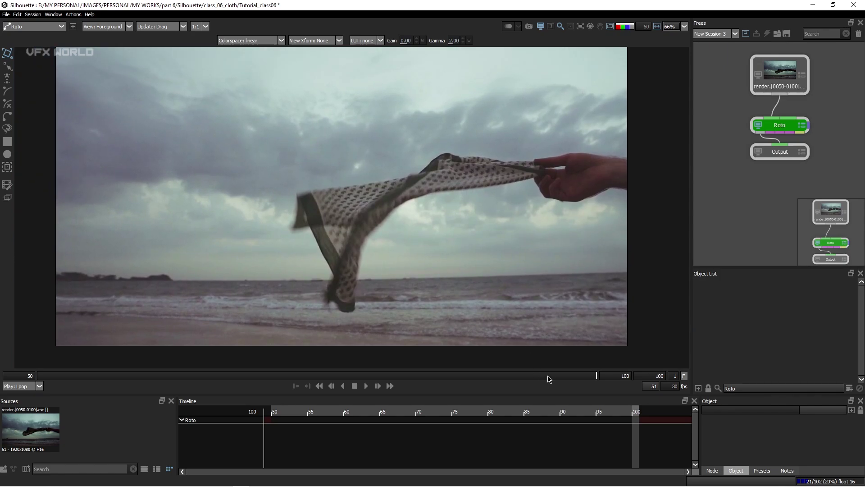
{"action": "left_click_drag", "start_coordinate": [548, 379], "coordinate": [29, 396]}
Go to frame 50 and add a new layer to the Roto node for the scarf's loose end.
{"action": "scroll", "coordinate": [296, 220], "scroll_direction": "up", "scroll_amount": 3}
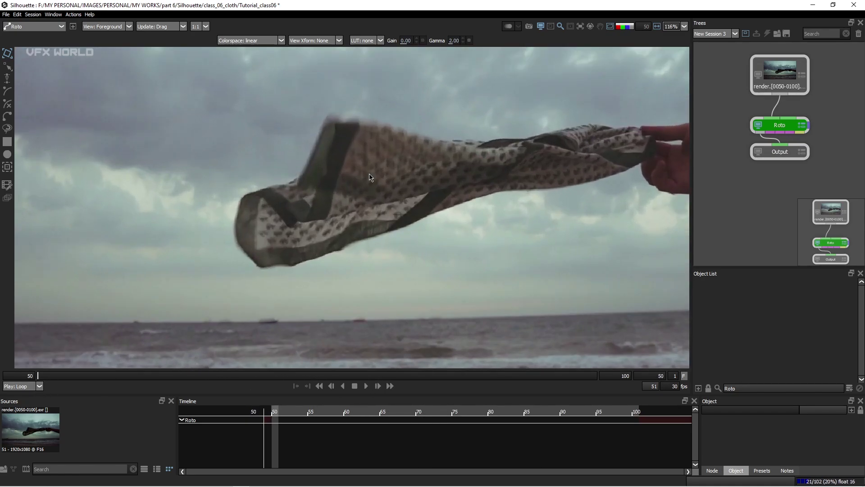
{"action": "left_click_drag", "start_coordinate": [447, 192], "coordinate": [420, 225]}
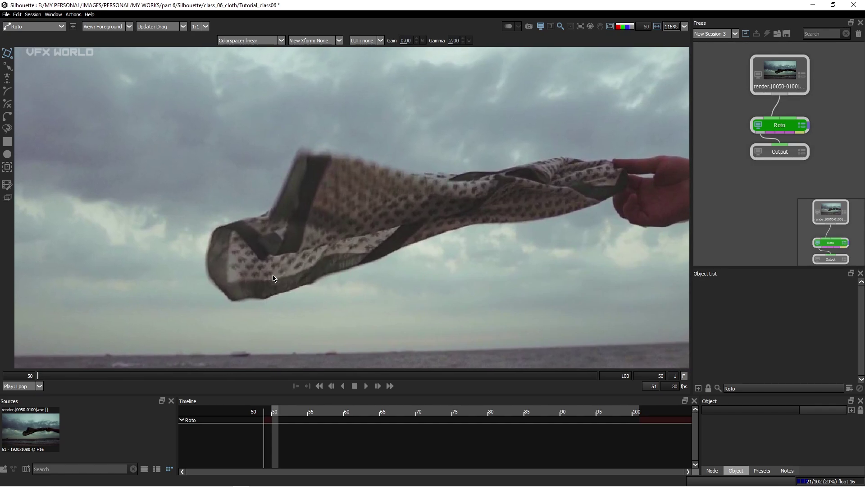
{"action": "mouse_move", "coordinate": [592, 376]}
{"action": "left_mouse_down"}
{"action": "mouse_move", "coordinate": [380, 407]}
{"action": "mouse_move", "coordinate": [274, 407]}
{"action": "left_mouse_up"}
{"action": "scroll", "coordinate": [220, 250], "scroll_direction": "up", "scroll_amount": 5}
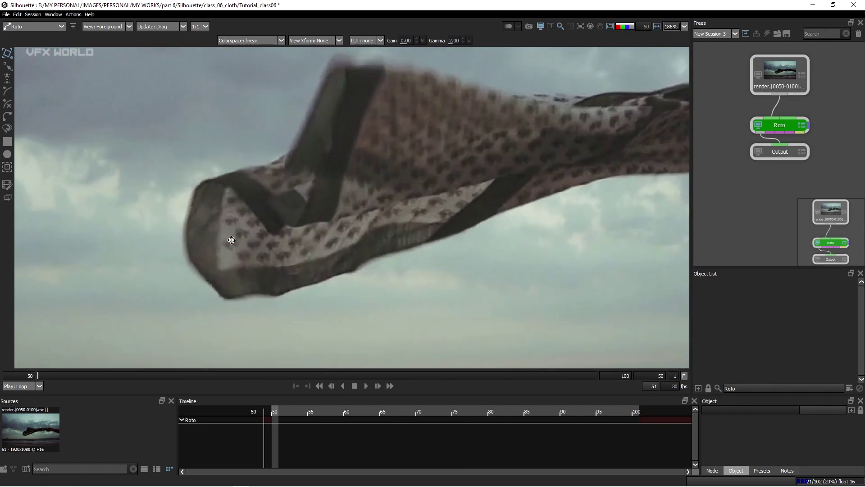
{"action": "scroll", "coordinate": [191, 247], "scroll_direction": "up", "scroll_amount": 1}
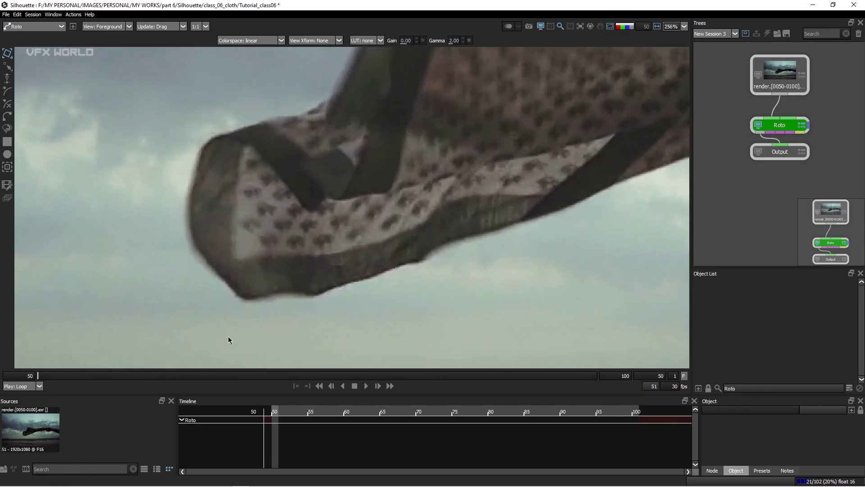
{"action": "left_click", "coordinate": [850, 388]}
Start a B-spline on frame 50, tracing the scarf's loose end from its upper edge around the outer side to the bottom corner.
{"action": "scroll", "coordinate": [256, 149], "scroll_direction": "up", "scroll_amount": 2}
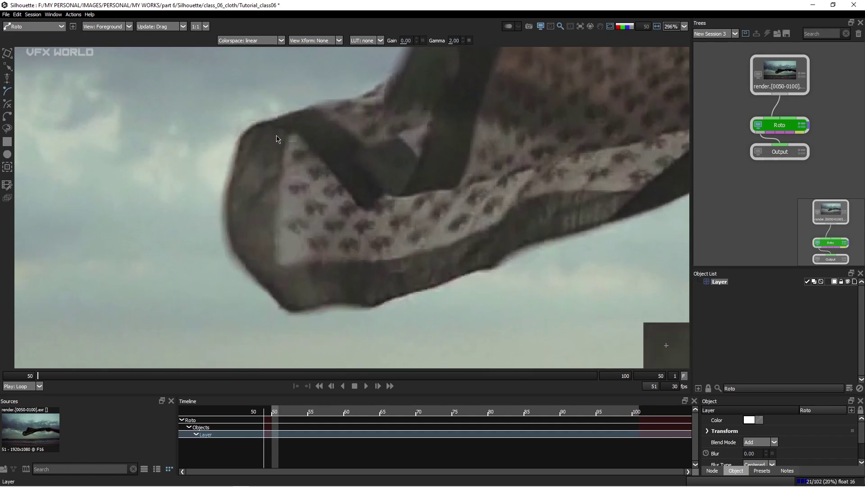
{"action": "left_click", "coordinate": [266, 120]}
{"action": "left_click", "coordinate": [246, 127]}
{"action": "left_click", "coordinate": [237, 142]}
{"action": "left_click", "coordinate": [236, 154]}
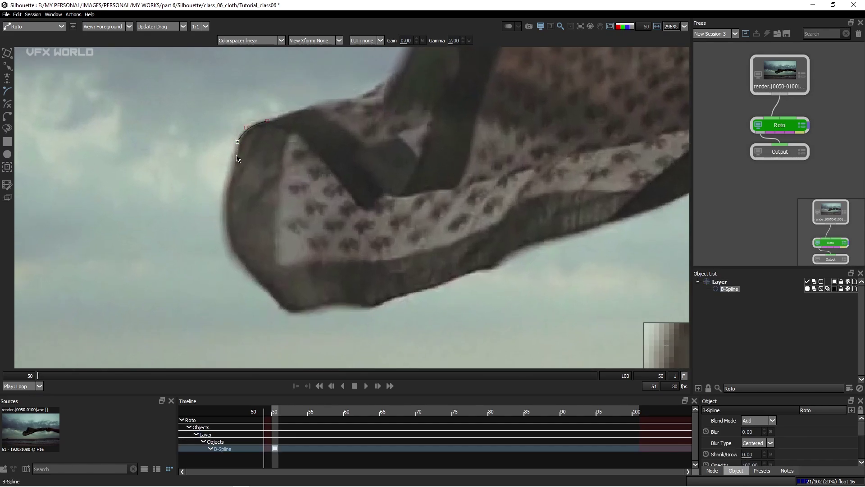
{"action": "left_click", "coordinate": [231, 168]}
{"action": "left_click", "coordinate": [224, 210]}
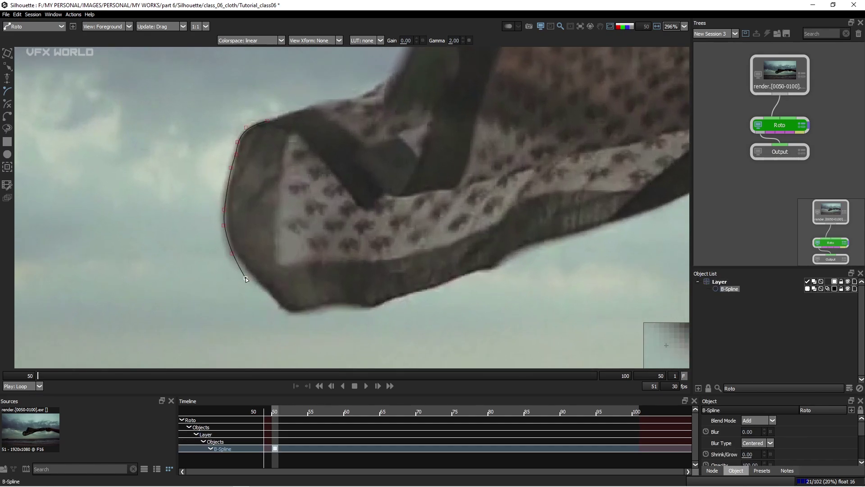
{"action": "left_click", "coordinate": [269, 294]}
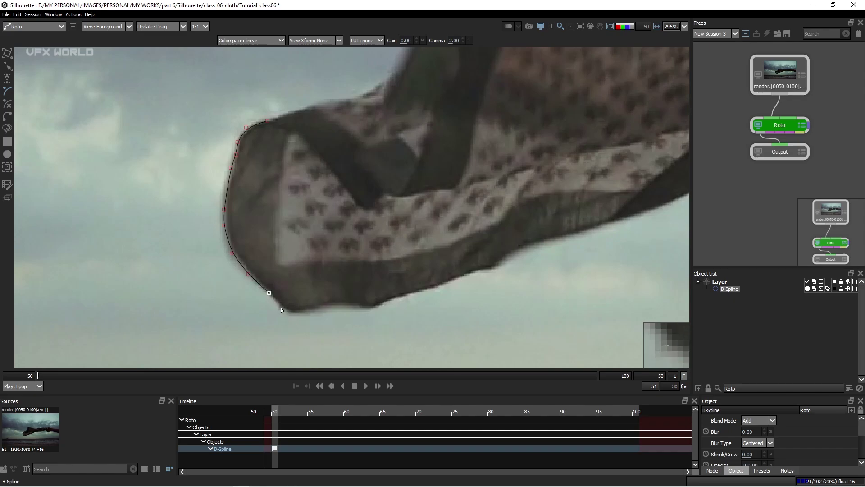
{"action": "left_click", "coordinate": [284, 310]}
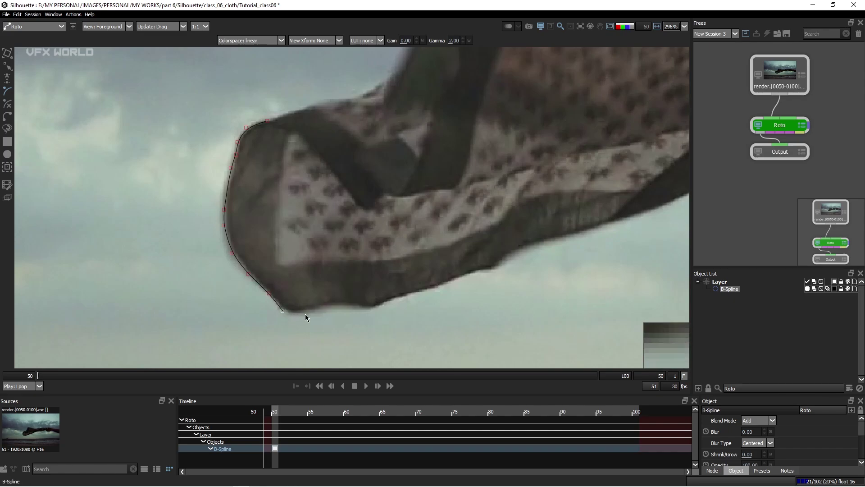
Continue the B-spline along the scarf's bottom edge and close it with a loose curve through the fabric back to the start point.
{"action": "left_click", "coordinate": [305, 312]}
{"action": "left_click", "coordinate": [320, 308]}
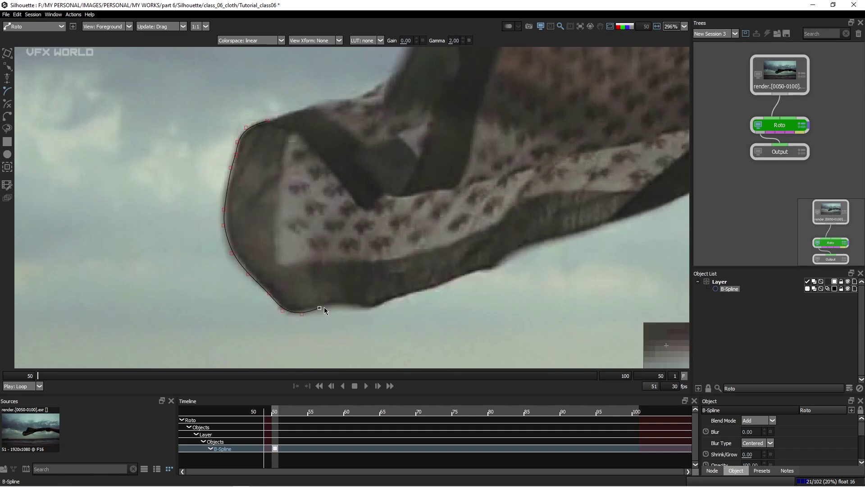
{"action": "left_click", "coordinate": [331, 304]}
{"action": "left_click", "coordinate": [350, 305]}
{"action": "left_click", "coordinate": [361, 309]}
{"action": "left_click", "coordinate": [366, 309]}
{"action": "left_click", "coordinate": [378, 305]}
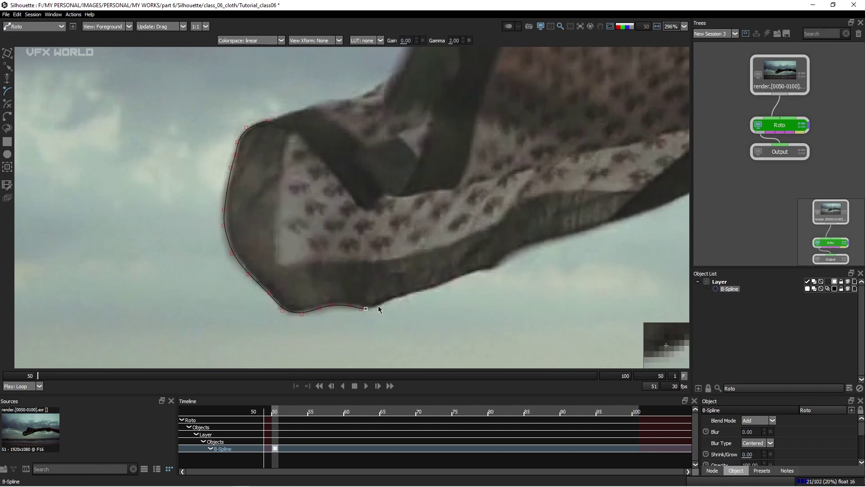
{"action": "left_click", "coordinate": [392, 299]}
{"action": "left_click", "coordinate": [396, 235]}
{"action": "left_click", "coordinate": [361, 143]}
{"action": "left_click", "coordinate": [306, 123]}
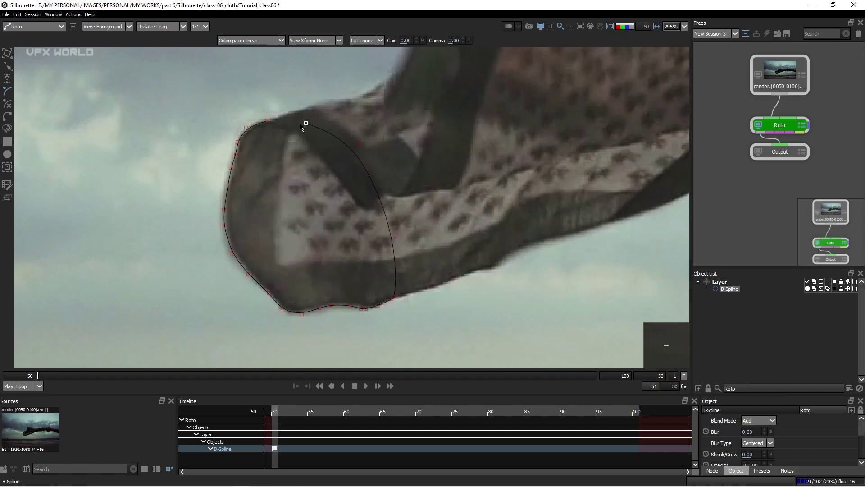
{"action": "left_click", "coordinate": [268, 121]}
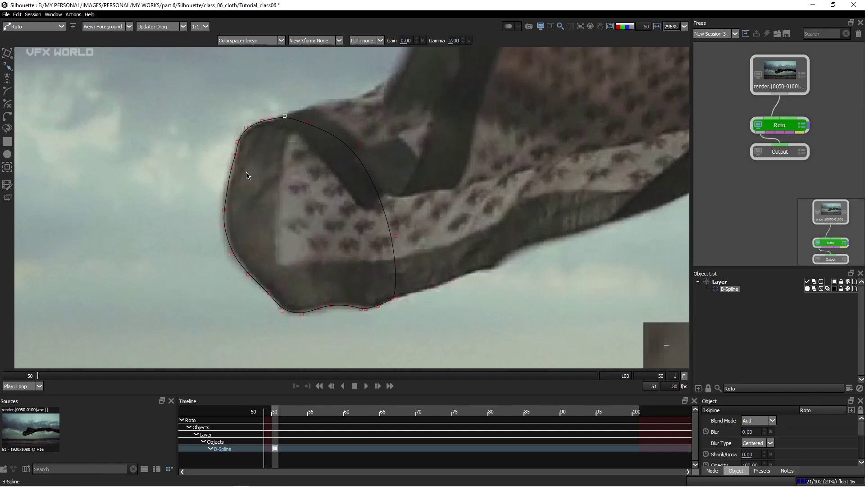
Reshape the B-spline by moving its control points along the scarf's outer edge until the curve follows the fabric on frame 50.
{"action": "left_click_drag", "start_coordinate": [225, 120], "coordinate": [251, 147]}
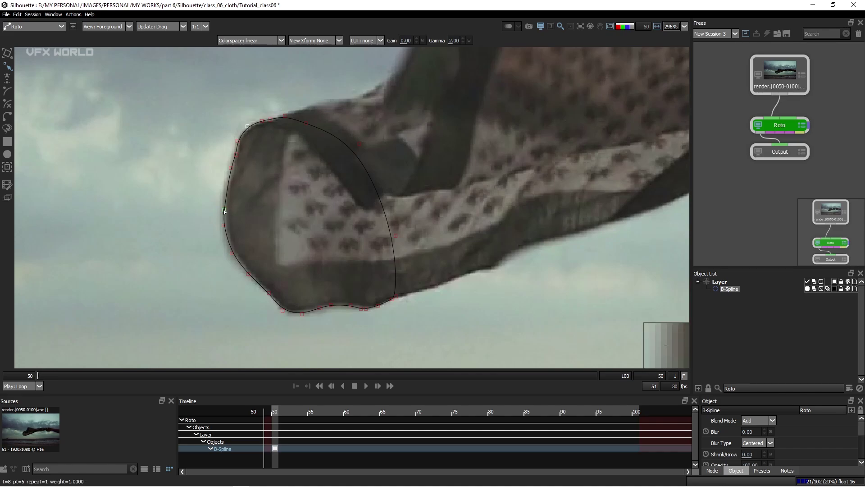
{"action": "left_click_drag", "start_coordinate": [223, 208], "coordinate": [225, 193]}
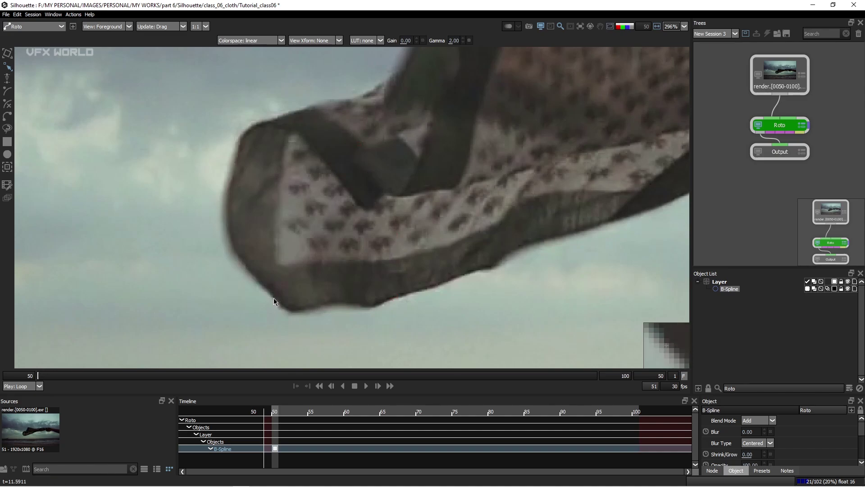
{"action": "key", "text": "o"}
{"action": "key", "text": "o"}
{"action": "left_click_drag", "start_coordinate": [232, 253], "coordinate": [222, 225]}
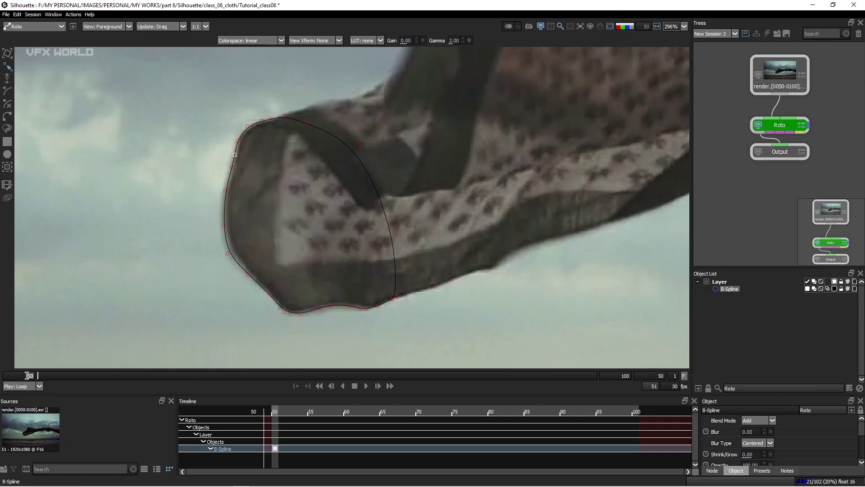
{"action": "left_click_drag", "start_coordinate": [212, 320], "coordinate": [253, 315]}
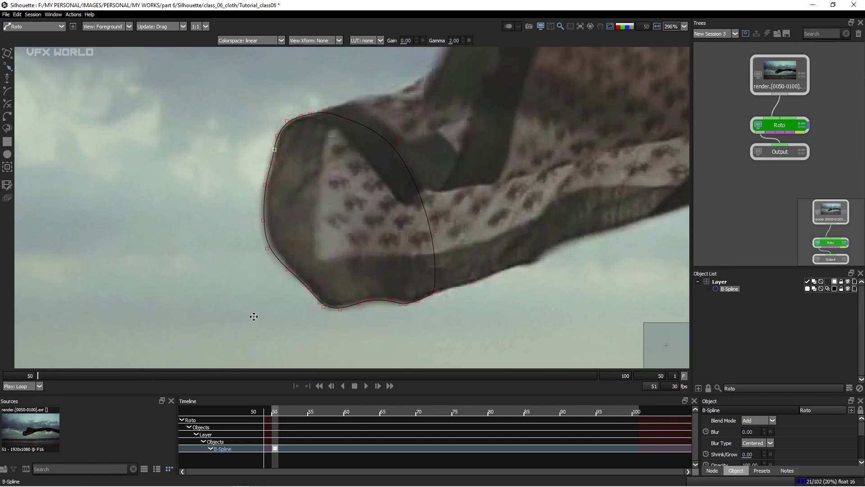
{"action": "left_click", "coordinate": [343, 307]}
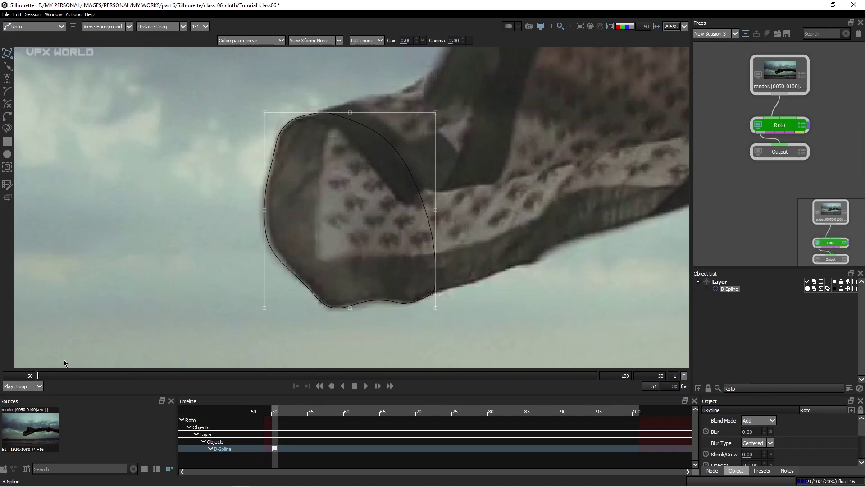
Set the start frame of the session's frame range to 49.
{"action": "double_click", "coordinate": [26, 376]}
{"action": "type", "text": "49"}
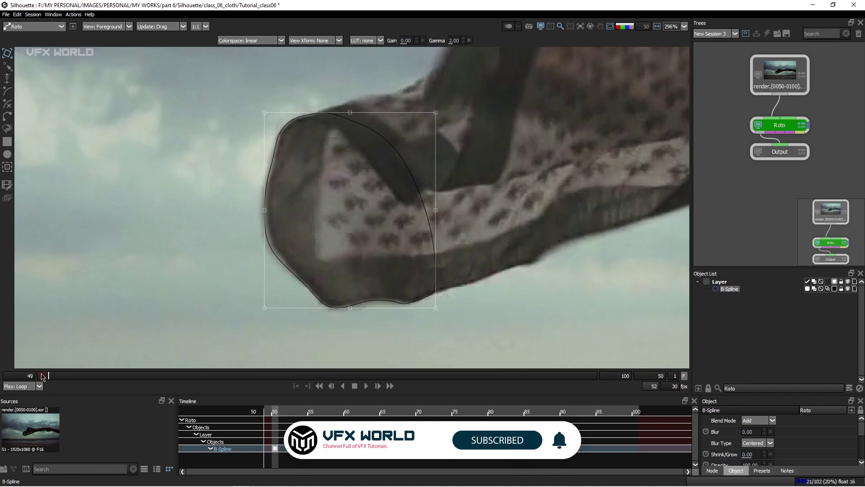
{"action": "key", "text": "Return"}
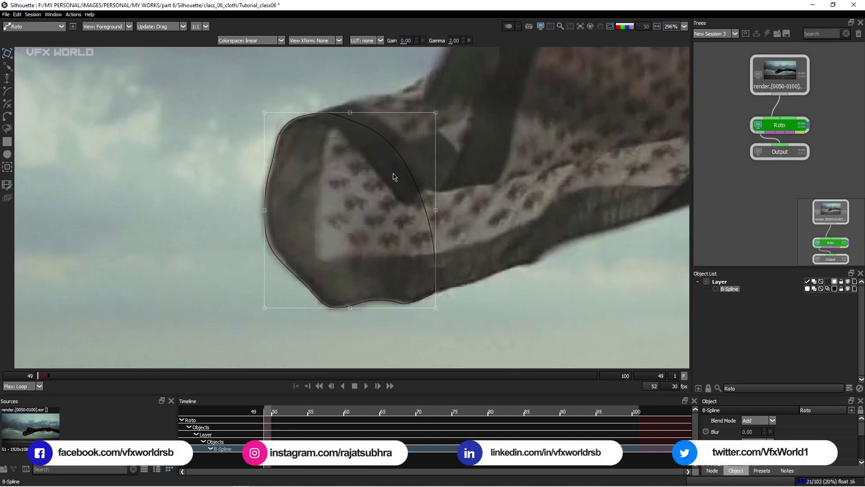
Compare the B-spline with the scarf's loose end on frames 49 and 50, then examine the bare fabric edge with the overlay hidden.
{"action": "scroll", "coordinate": [448, 131], "scroll_direction": "down", "scroll_amount": 5}
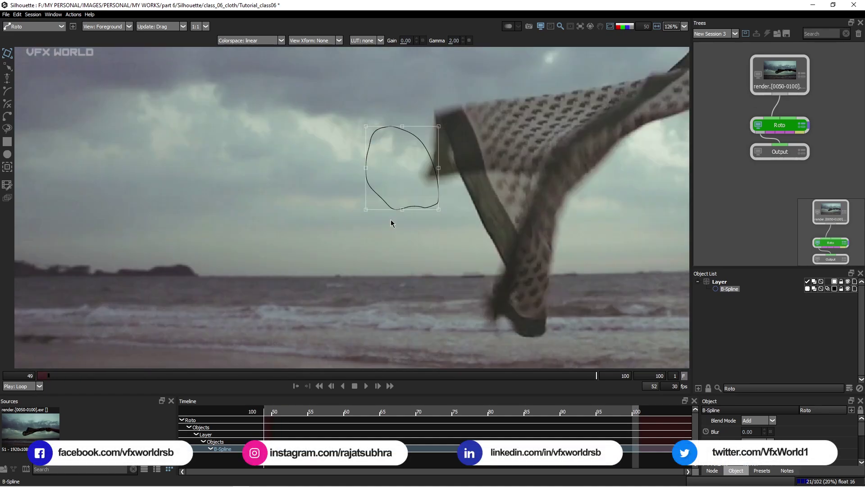
{"action": "key", "text": "Home"}
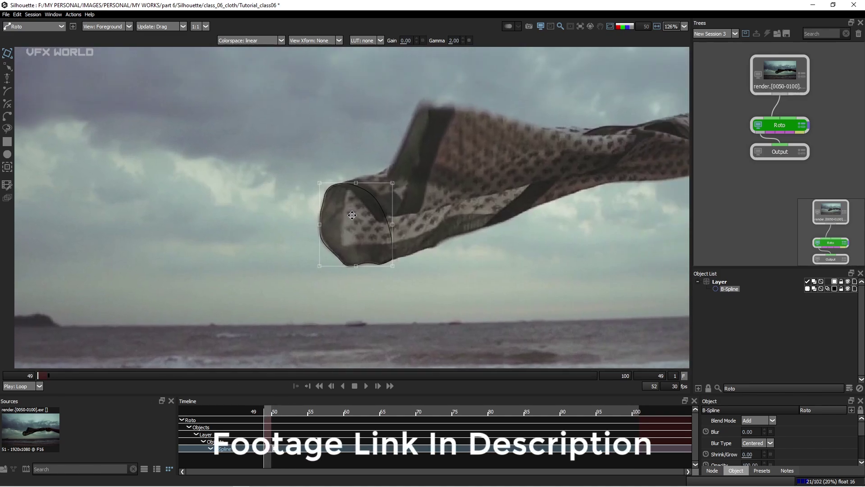
{"action": "scroll", "coordinate": [352, 215], "scroll_direction": "up", "scroll_amount": 3}
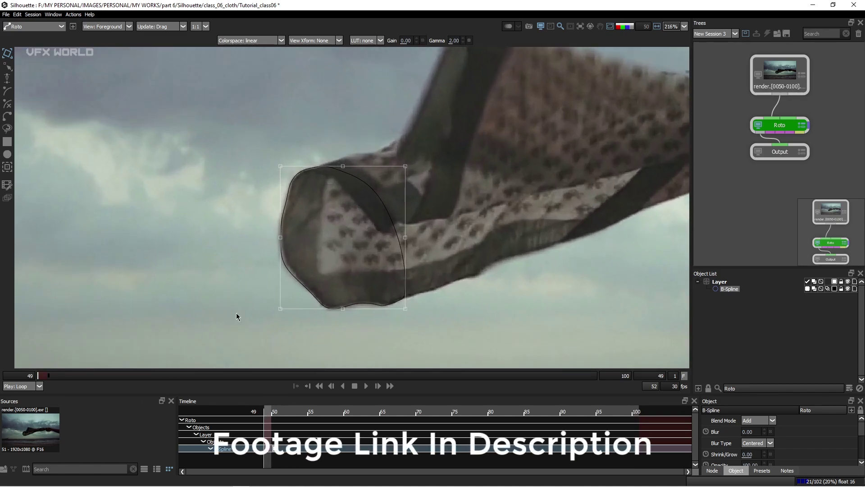
{"action": "scroll", "coordinate": [295, 279], "scroll_direction": "up", "scroll_amount": 3}
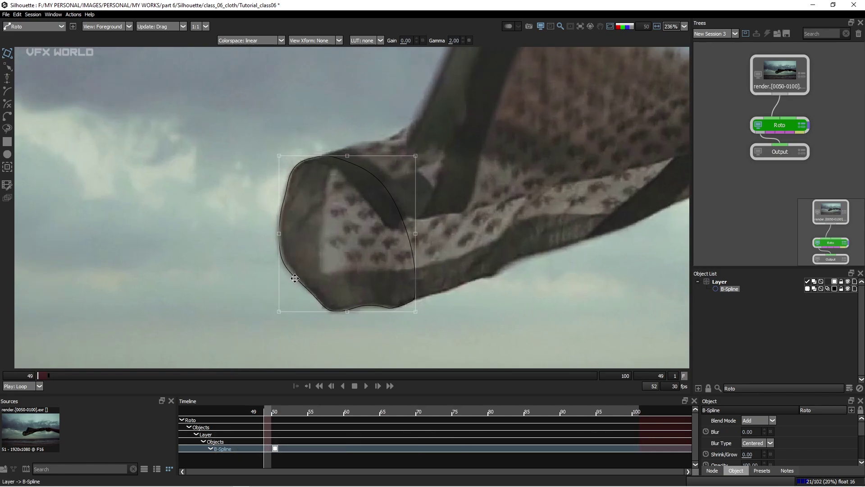
{"action": "key", "text": "x"}
{"action": "key", "text": "x"}
{"action": "key", "text": "z"}
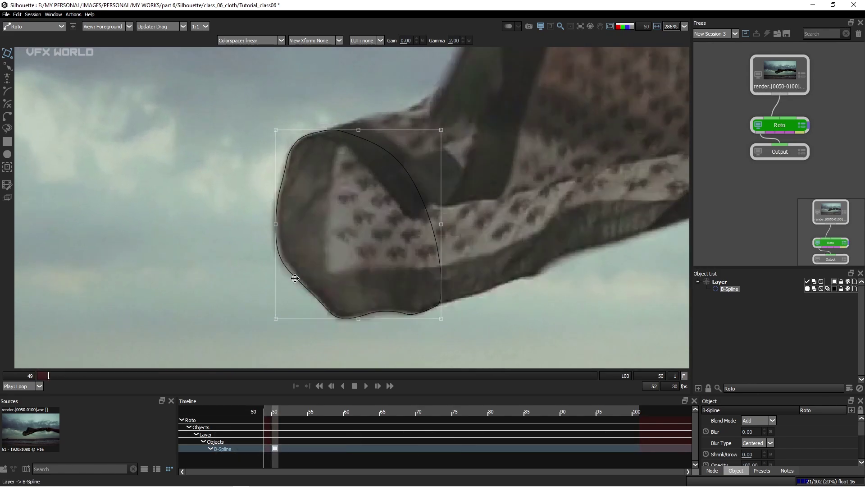
{"action": "key", "text": "x"}
{"action": "key", "text": "z"}
{"action": "key", "text": "x"}
{"action": "key", "text": "z"}
{"action": "key", "text": "r"}
{"action": "key", "text": "q"}
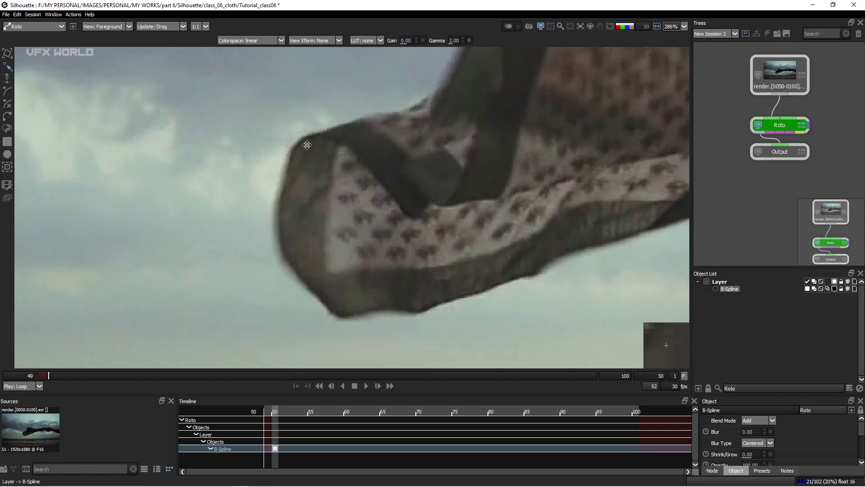
Select the B-spline control points along the scarf's outer edge and shift them inward toward the fabric on frame 51.
{"action": "key", "text": "o"}
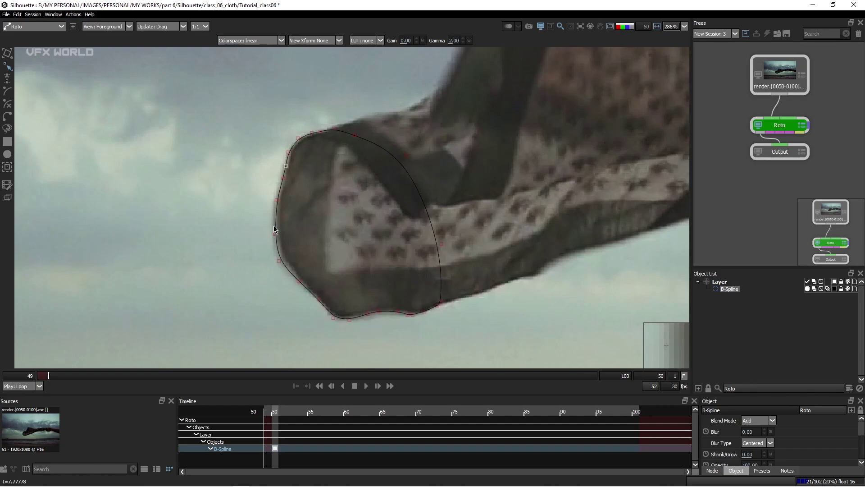
{"action": "key", "text": "r"}
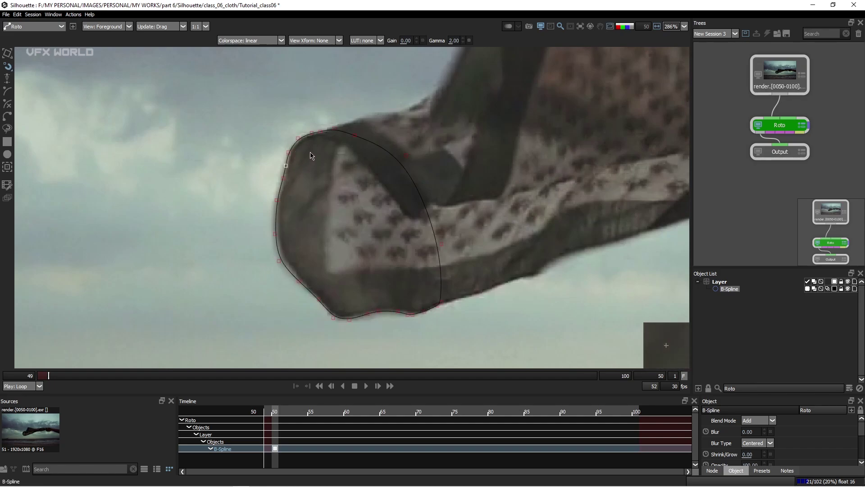
{"action": "left_click_drag", "start_coordinate": [312, 163], "coordinate": [243, 304]}
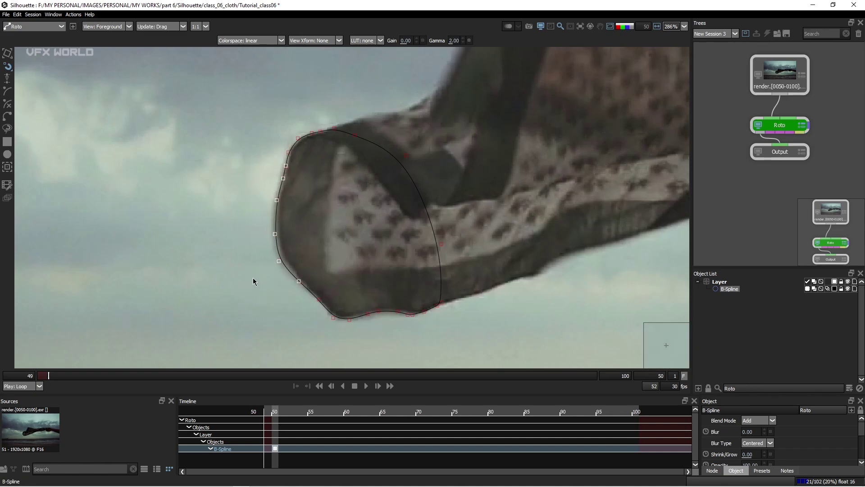
{"action": "key", "text": "t"}
{"action": "key", "text": "t"}
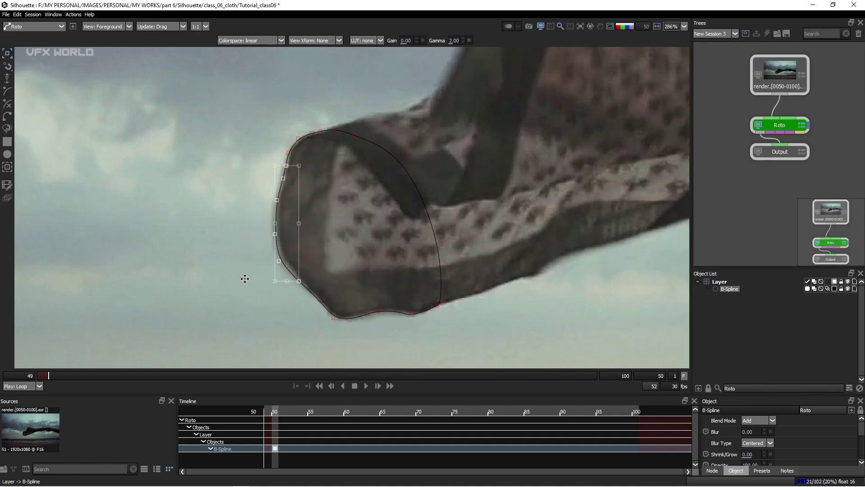
{"action": "key", "text": "x"}
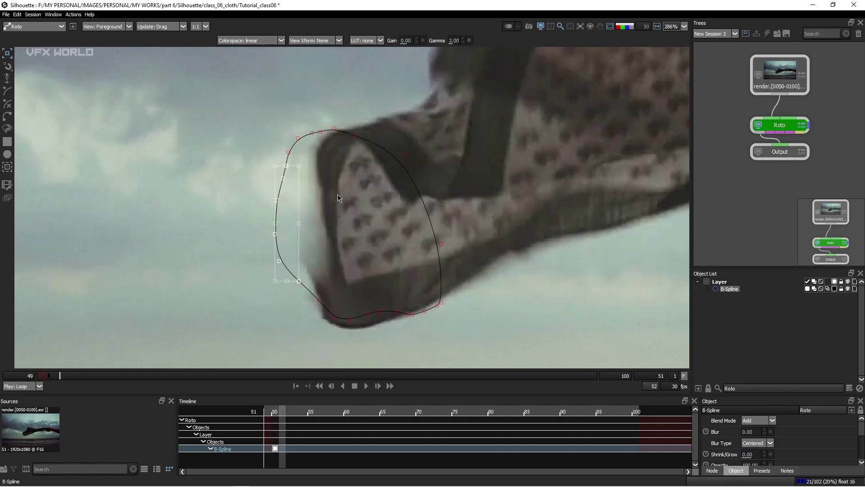
{"action": "key", "text": "z"}
{"action": "key", "text": "x"}
{"action": "key", "text": "shift+Right"}
{"action": "key", "text": "shift+Right"}
{"action": "key", "text": "shift+Right"}
{"action": "key", "text": "shift+Right"}
{"action": "key", "text": "shift+Right"}
{"action": "key", "text": "shift+Right"}
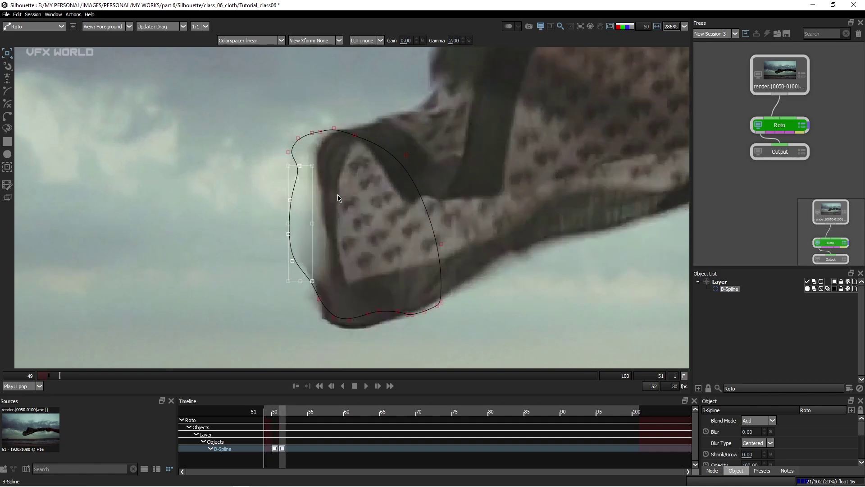
Move the same outer-edge control points outward, away from the fabric, on frame 49 and return to frame 50.
{"action": "key", "text": "Left"}
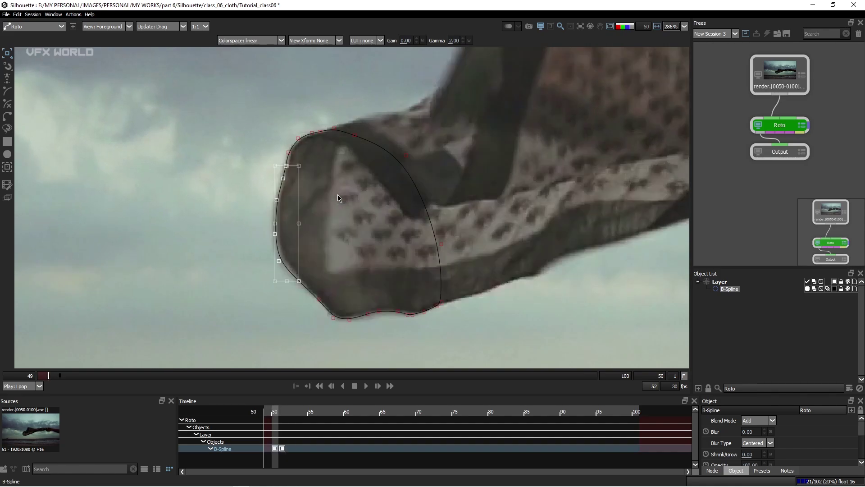
{"action": "key", "text": "Left"}
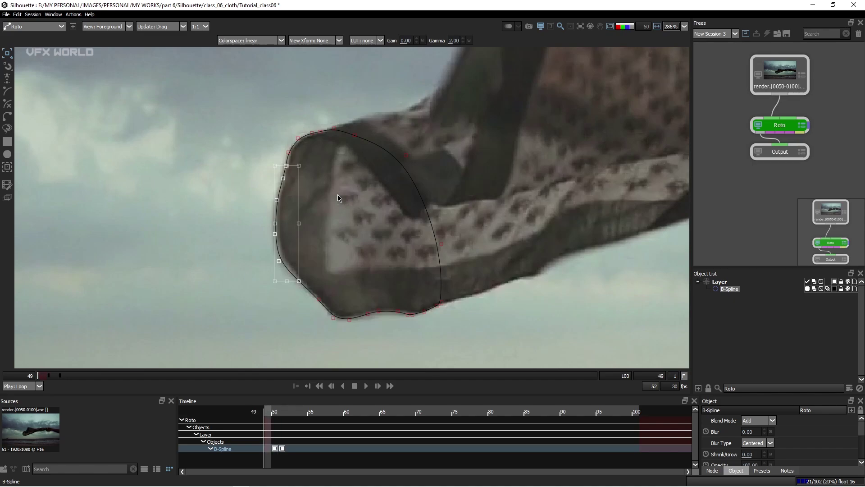
{"action": "key", "text": "Left"}
{"action": "key", "text": "Left"}
{"action": "key", "text": "Left"}
{"action": "key", "text": "Left"}
{"action": "key", "text": "Left"}
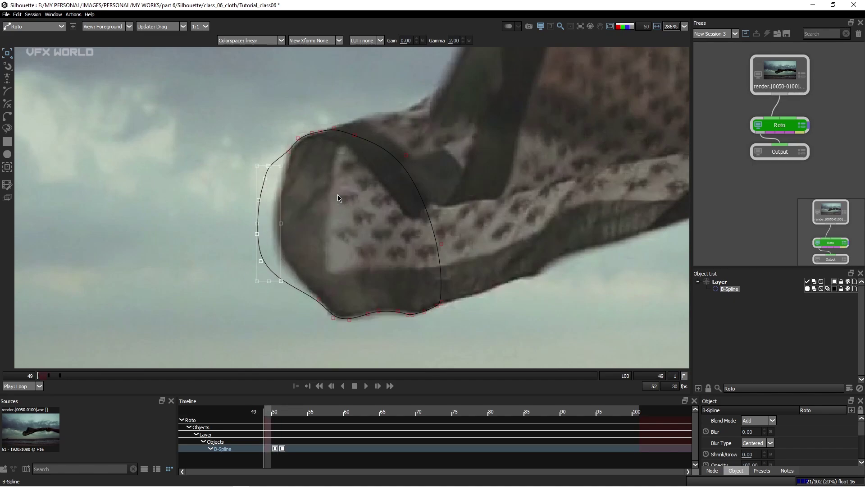
{"action": "key", "text": "Left"}
{"action": "key", "text": "Right"}
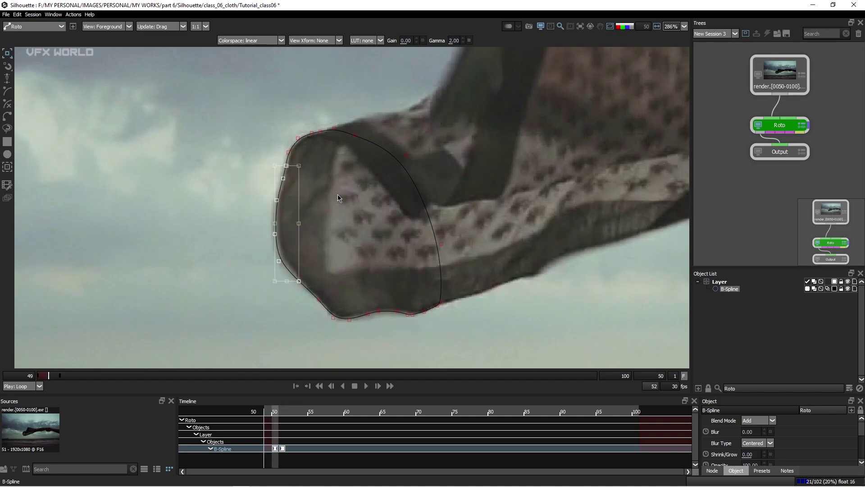
Display the output matte and enable Motion Blur on the Roto node.
{"action": "key", "text": "4"}
{"action": "key", "text": "a"}
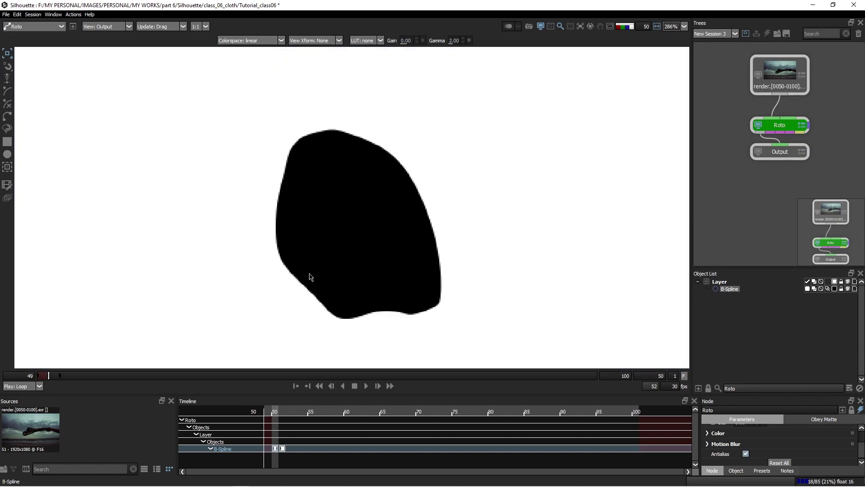
{"action": "left_click", "coordinate": [707, 444]}
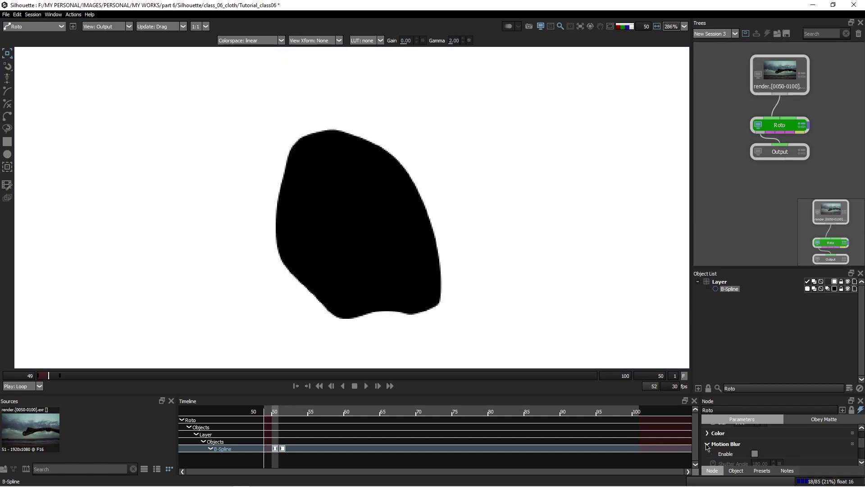
{"action": "left_click", "coordinate": [754, 454]}
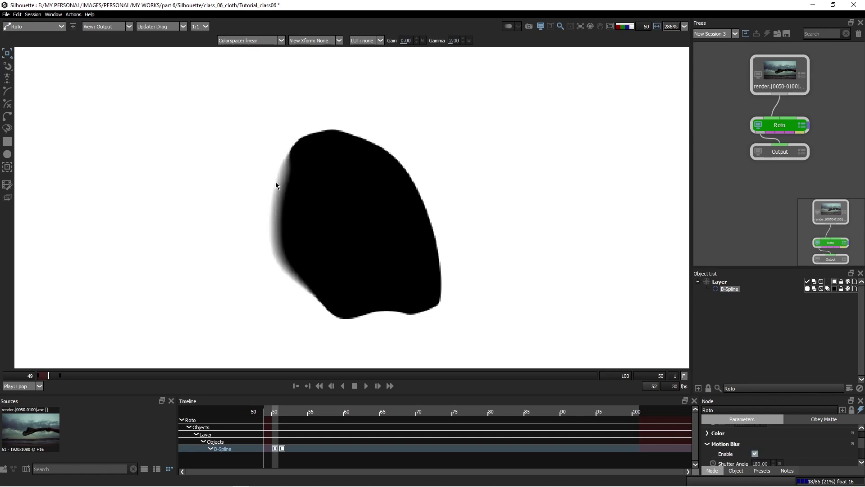
Examine the motion-blurred outer edge on frame 50 against the footage, alternating between the matte and the coloured overlay.
{"action": "scroll", "coordinate": [275, 183], "scroll_direction": "up", "scroll_amount": 4}
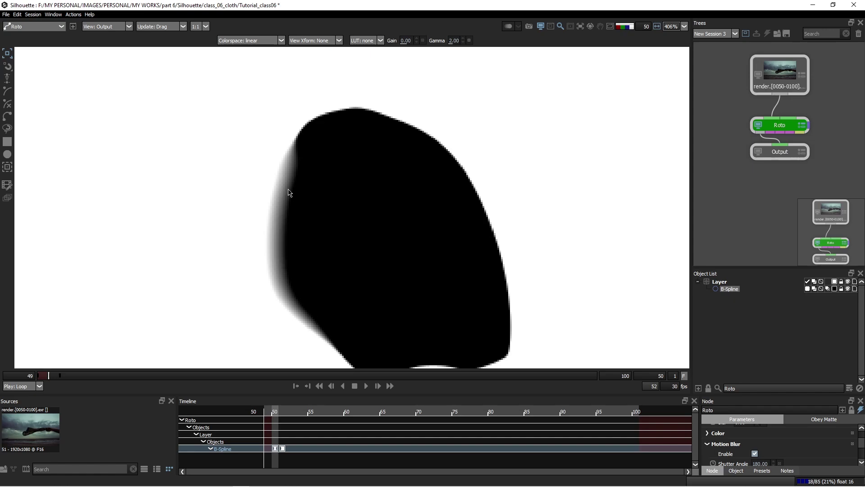
{"action": "key", "text": "a"}
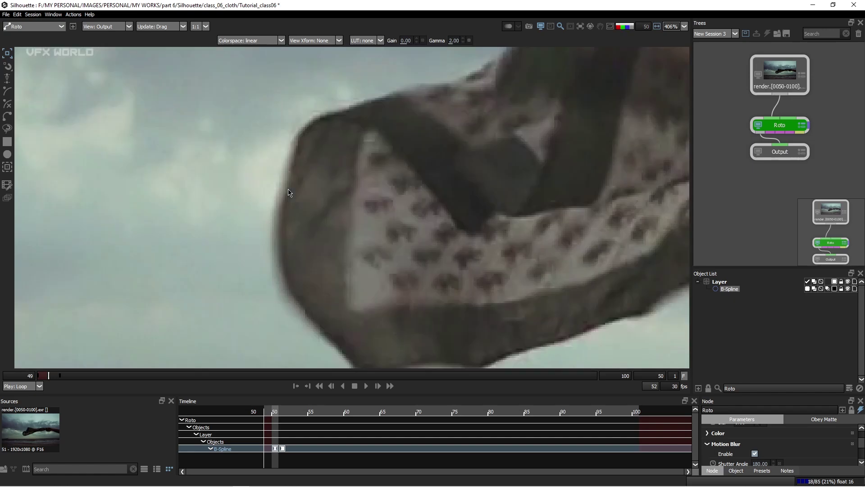
{"action": "key", "text": "s"}
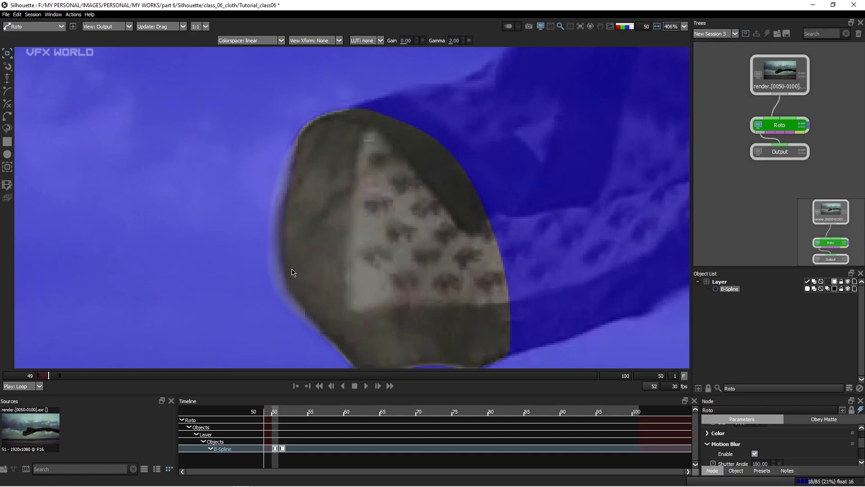
{"action": "scroll", "coordinate": [292, 273], "scroll_direction": "up", "scroll_amount": 2}
{"action": "key", "text": "a"}
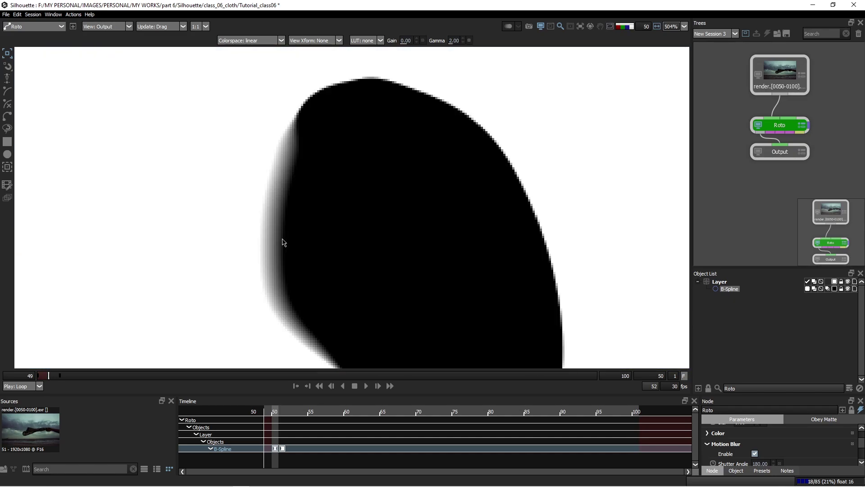
{"action": "key", "text": "a"}
{"action": "key", "text": "s"}
{"action": "key", "text": "s"}
{"action": "key", "text": "a"}
{"action": "key", "text": "a"}
{"action": "key", "text": "s"}
{"action": "key", "text": "s"}
{"action": "key", "text": "s"}
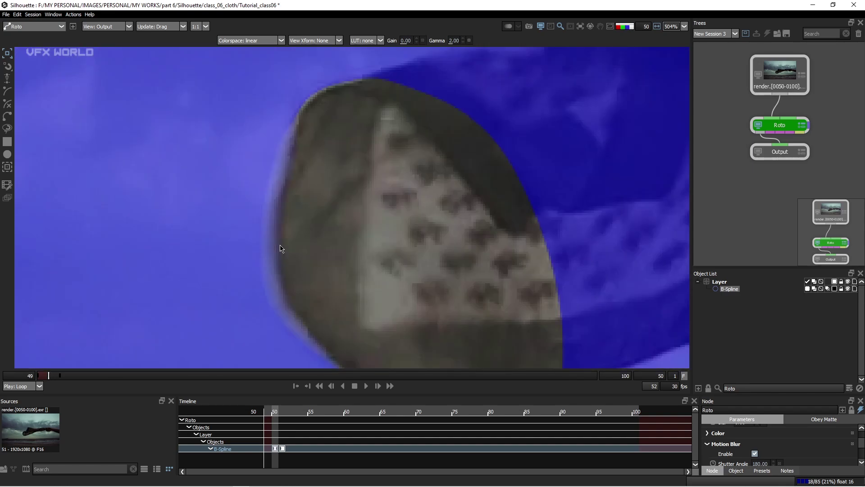
{"action": "key", "text": "a"}
{"action": "key", "text": "a"}
Move the upper control point of the outer edge further toward the fabric on frame 51.
{"action": "key", "text": "1"}
{"action": "scroll", "coordinate": [303, 219], "scroll_direction": "down", "scroll_amount": 1}
{"action": "key", "text": "r"}
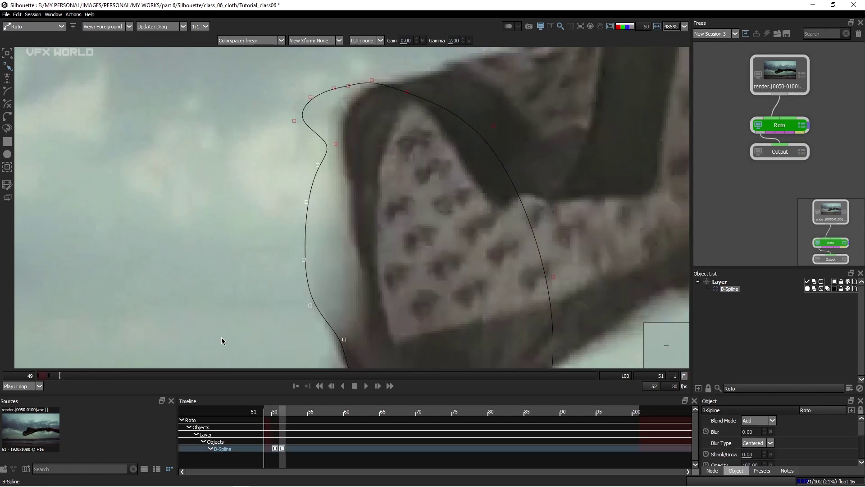
{"action": "key", "text": "Left"}
Check how the blurred matte covers the scarf's soft outer edge on frame 50, switching the output display back and forth.
{"action": "key", "text": "3"}
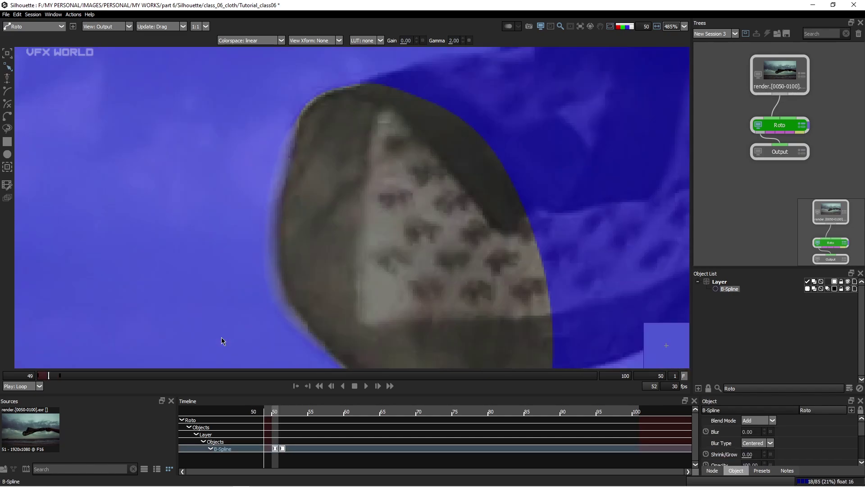
{"action": "key", "text": "a"}
{"action": "key", "text": "a"}
{"action": "key", "text": "a"}
{"action": "key", "text": "a"}
{"action": "key", "text": "a"}
{"action": "key", "text": "a"}
{"action": "key", "text": "v"}
{"action": "key", "text": "v"}
{"action": "key", "text": "v"}
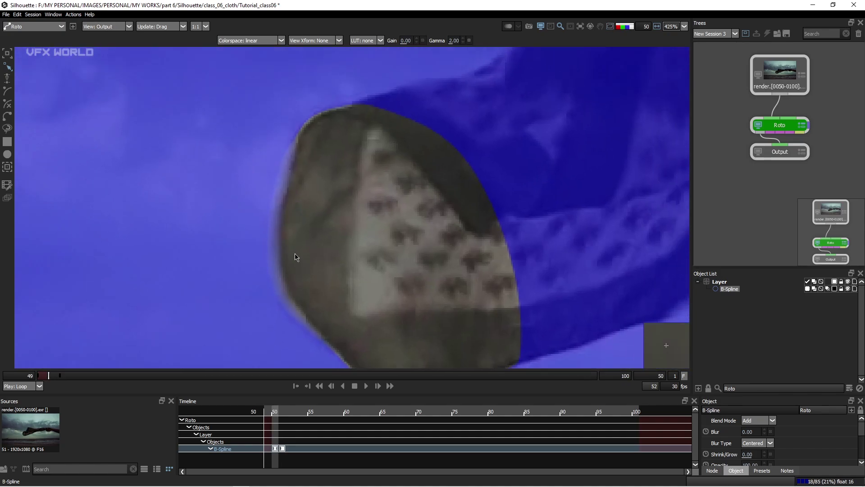
Select the two upper control points of the outer edge and nudge them back outward on frame 51.
{"action": "key", "text": "1"}
{"action": "key", "text": "3"}
{"action": "key", "text": "1"}
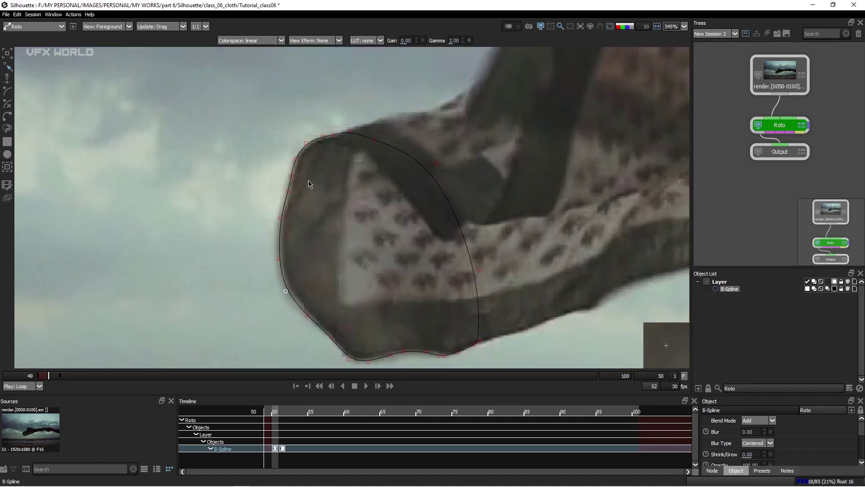
{"action": "left_click_drag", "start_coordinate": [307, 170], "coordinate": [285, 195]}
{"action": "key", "text": "Right"}
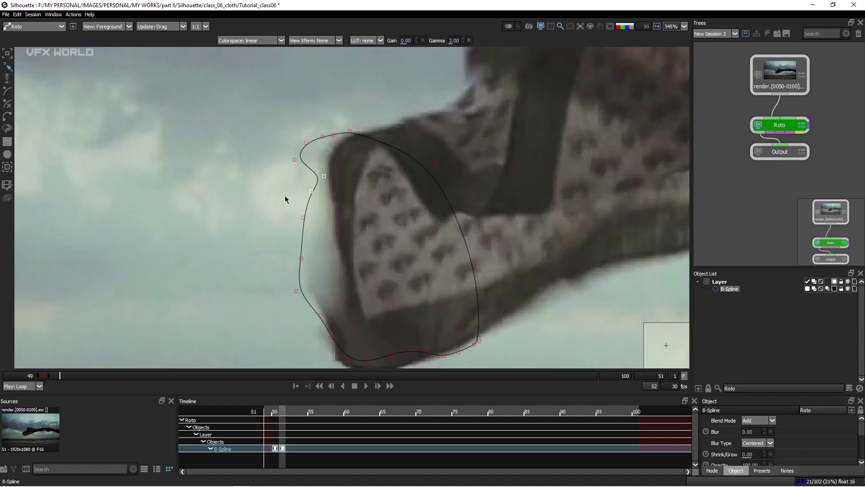
{"action": "left_click_drag", "start_coordinate": [349, 169], "coordinate": [296, 209]}
{"action": "key", "text": "Left"}
{"action": "key", "text": "Left"}
{"action": "key", "text": "Left"}
{"action": "key", "text": "z"}
Inspect the matte along the scarf's upper and lower outer edge on frame 50.
{"action": "key", "text": "3"}
{"action": "key", "text": "a"}
{"action": "key", "text": "a"}
{"action": "key", "text": "a"}
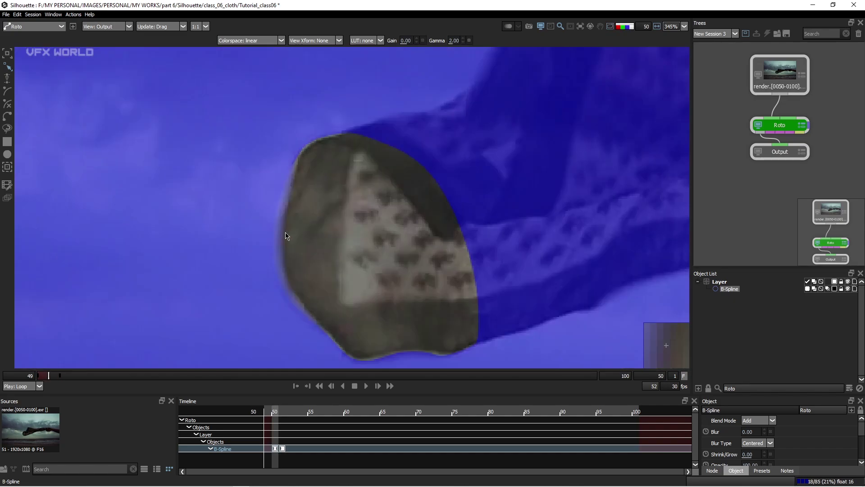
{"action": "scroll", "coordinate": [291, 238], "scroll_direction": "down", "scroll_amount": 1}
{"action": "scroll", "coordinate": [313, 271], "scroll_direction": "up", "scroll_amount": 2}
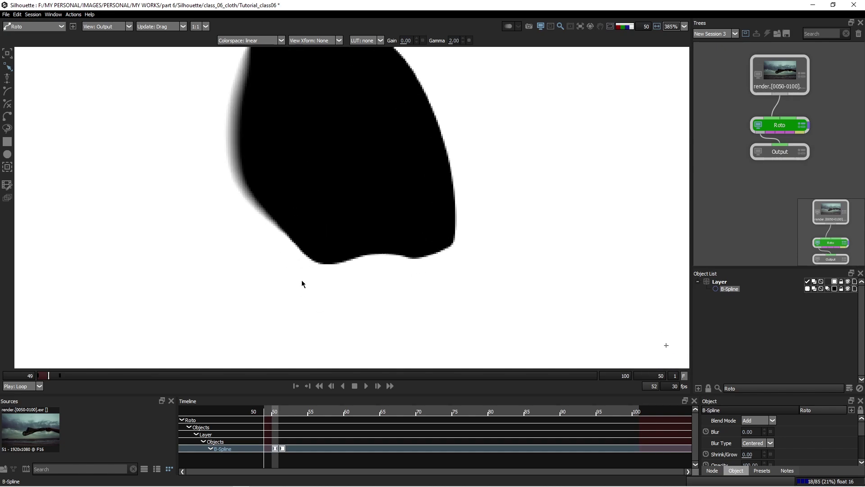
Offset the two control points at the scarf's lower corner inward on frame 51 and outward on frame 49.
{"action": "key", "text": "1"}
{"action": "left_click_drag", "start_coordinate": [292, 229], "coordinate": [317, 277]}
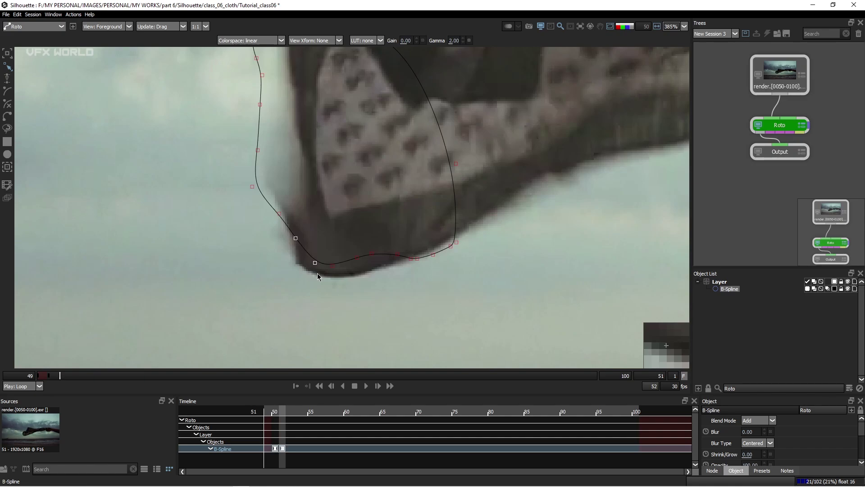
{"action": "key", "text": "Left"}
{"action": "key", "text": "Left"}
{"action": "key", "text": "Right"}
Compare the blurred matte at the scarf's lower corner with the footage on frame 50.
{"action": "key", "text": "a"}
{"action": "key", "text": "a"}
{"action": "key", "text": "a"}
{"action": "key", "text": "a"}
{"action": "key", "text": "a"}
{"action": "key", "text": "a"}
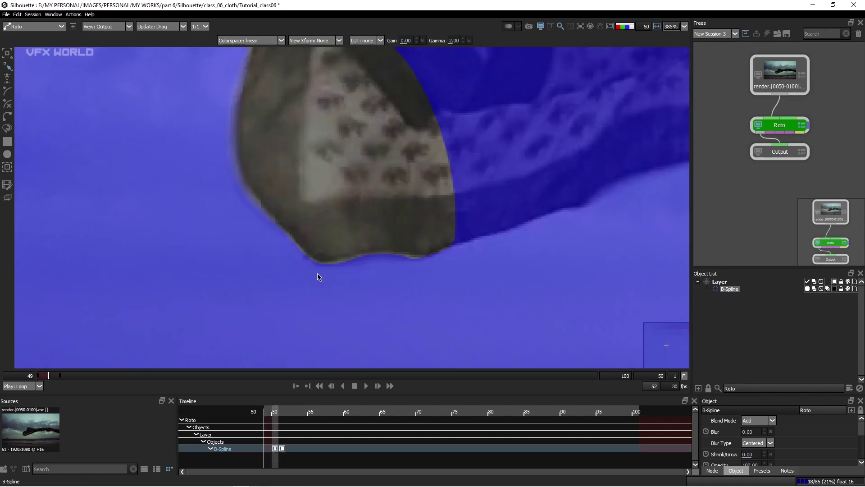
{"action": "key", "text": "a"}
{"action": "key", "text": "a"}
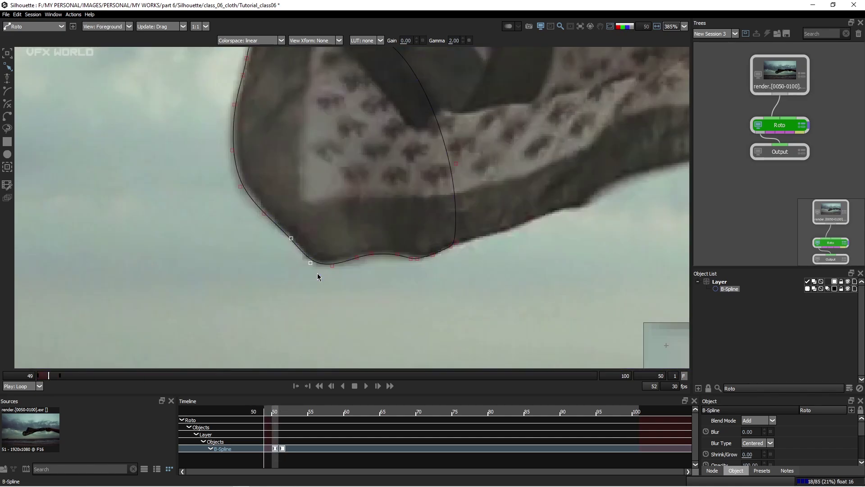
Select the control points along the scarf's bottom edge, move them up into the fabric on frame 49, and return to frame 50.
{"action": "left_click_drag", "start_coordinate": [317, 283], "coordinate": [423, 225]}
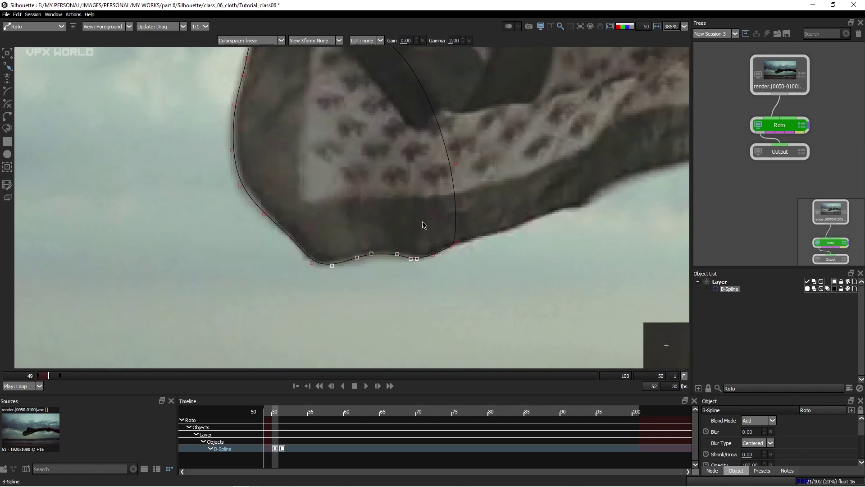
{"action": "key", "text": "Right"}
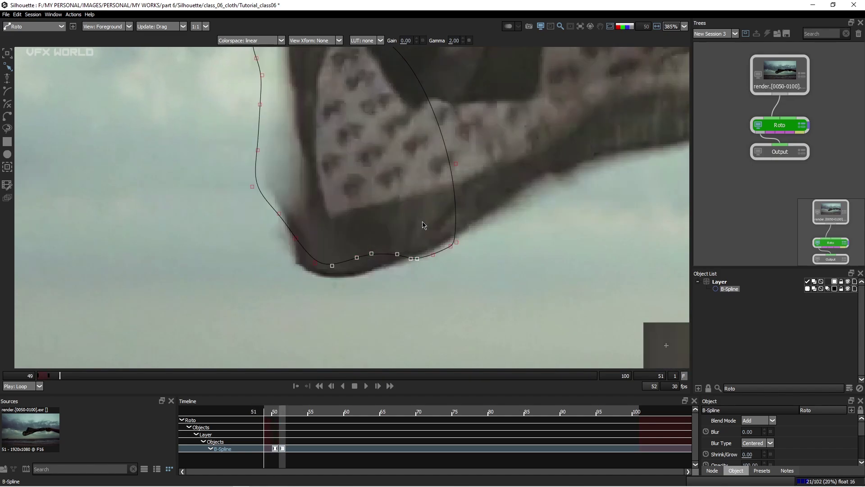
{"action": "key", "text": "Left"}
{"action": "key", "text": "Left"}
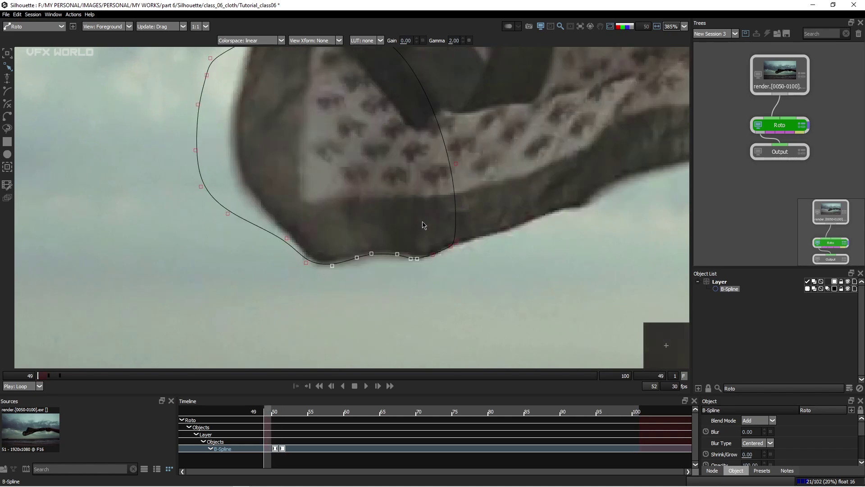
{"action": "key", "text": "Up"}
{"action": "key", "text": "Up"}
{"action": "key", "text": "Up"}
{"action": "key", "text": "Up"}
{"action": "key", "text": "Up"}
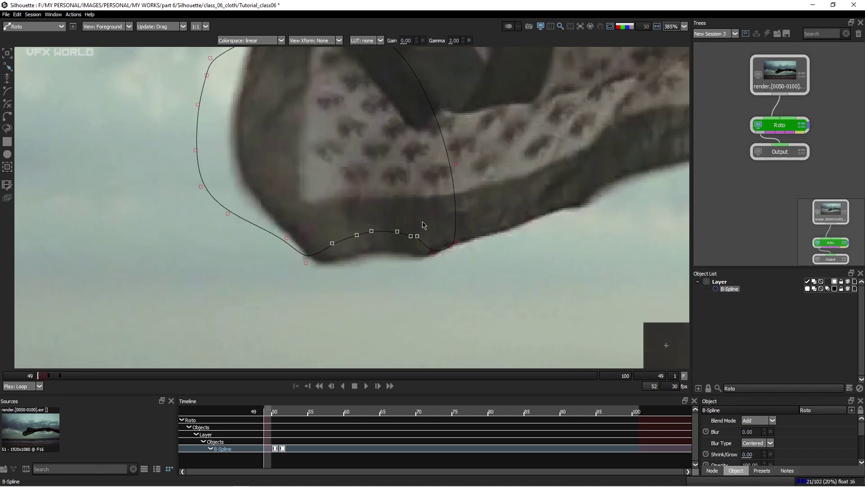
{"action": "key", "text": "x"}
Check the motion blur along the bottom edge of the matte on frame 50.
{"action": "key", "text": "3"}
{"action": "key", "text": "a"}
{"action": "key", "text": "a"}
{"action": "key", "text": "a"}
{"action": "key", "text": "a"}
{"action": "key", "text": "a"}
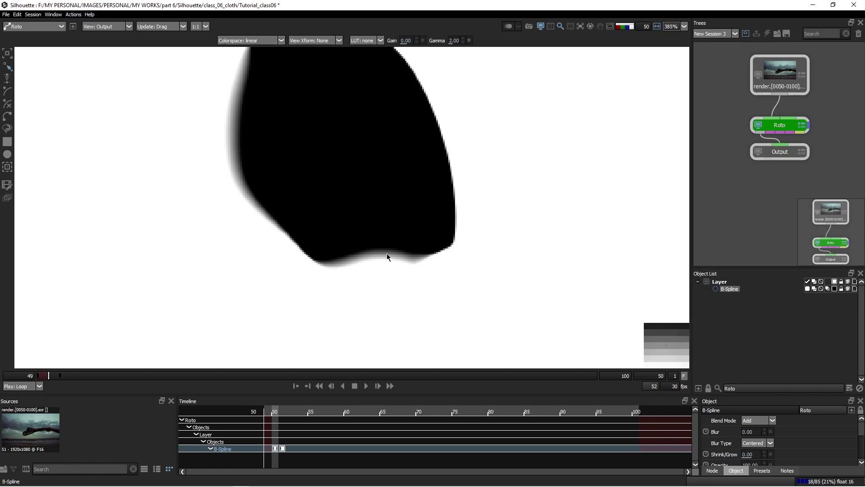
Lower the middle control points of the bottom edge slightly on frame 50 and check the fit in the coloured overlay.
{"action": "key", "text": "1"}
{"action": "left_click_drag", "start_coordinate": [412, 230], "coordinate": [382, 242]}
{"action": "key", "text": "Down"}
{"action": "key", "text": "Down"}
{"action": "left_click", "coordinate": [389, 259]}
{"action": "left_click", "coordinate": [397, 255]}
{"action": "key", "text": "3"}
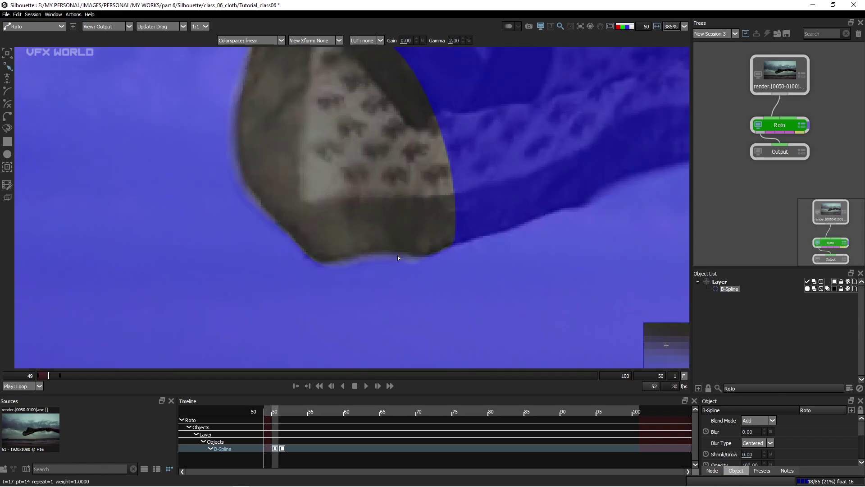
{"action": "key", "text": "1"}
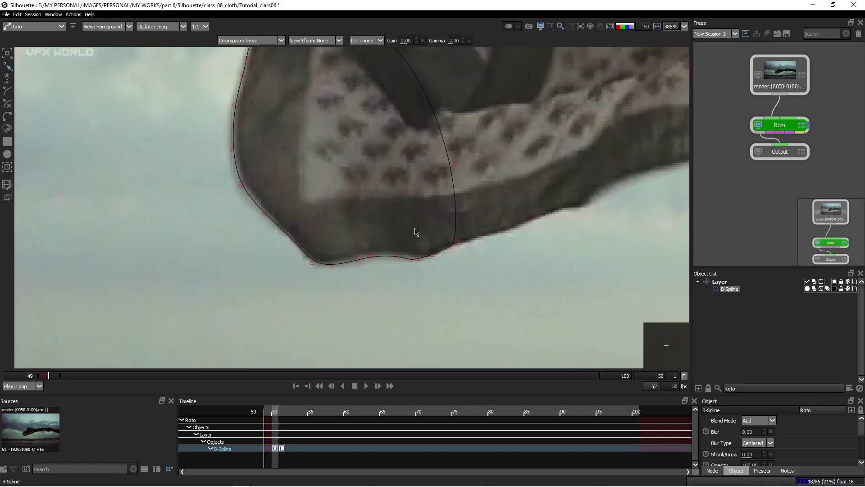
Select the control points along the scarf's bottom edge, lower them slightly on frame 49, and return to frame 50.
{"action": "left_click_drag", "start_coordinate": [413, 229], "coordinate": [325, 275]}
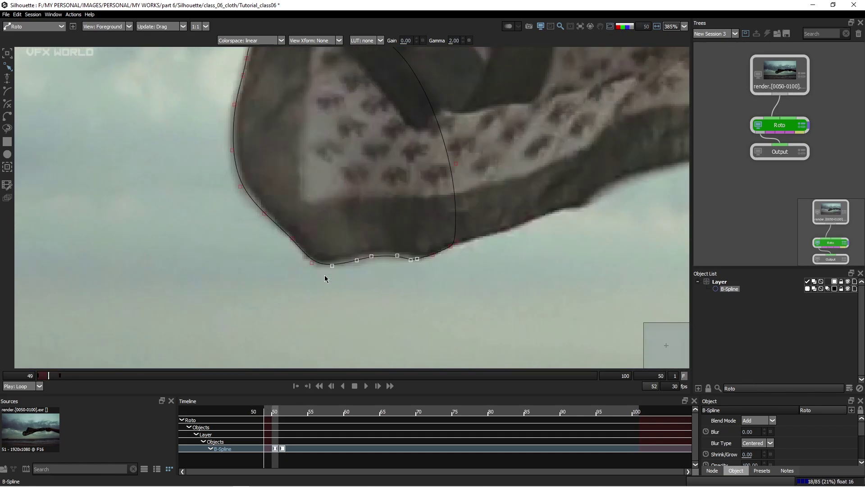
{"action": "key", "text": "z"}
{"action": "key", "text": "Down"}
{"action": "key", "text": "Down"}
{"action": "key", "text": "Down"}
{"action": "key", "text": "Down"}
{"action": "key", "text": "x"}
Compare the bottom edge of the matte with the footage in the coloured overlay on frame 50.
{"action": "key", "text": "3"}
{"action": "key", "text": "1"}
{"action": "key", "text": "3"}
{"action": "key", "text": "1"}
{"action": "left_click_drag", "start_coordinate": [354, 181], "coordinate": [351, 254]}
{"action": "scroll", "coordinate": [351, 253], "scroll_direction": "down", "scroll_amount": 1}
{"action": "key", "text": "3"}
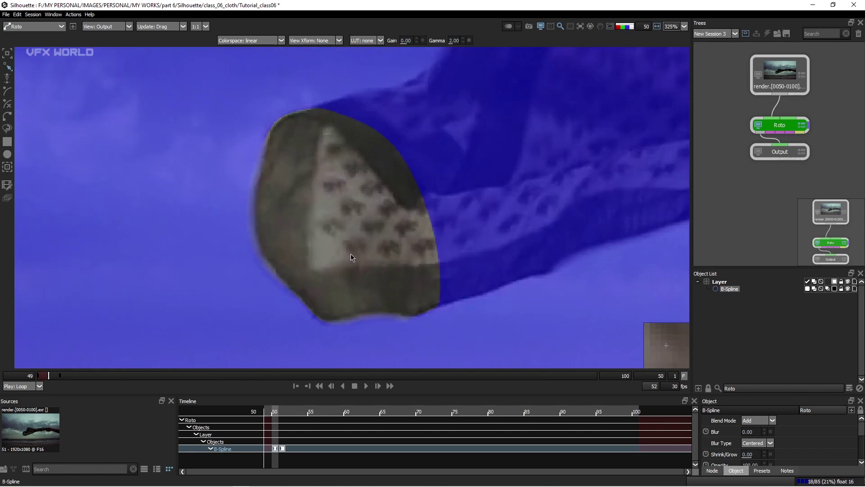
{"action": "key", "text": "1"}
{"action": "scroll", "coordinate": [312, 227], "scroll_direction": "down", "scroll_amount": 3}
{"action": "scroll", "coordinate": [284, 177], "scroll_direction": "up", "scroll_amount": 5}
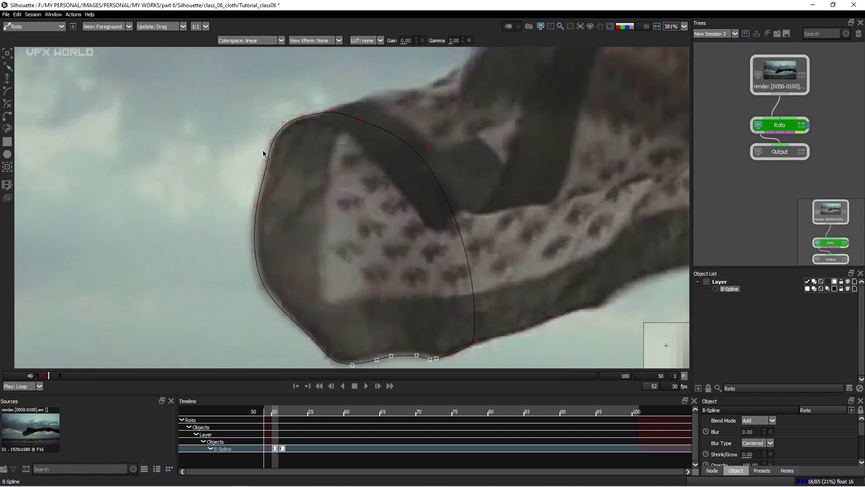
Select the control points around the scarf's upper outer corner and compare the shape's fit on frames 50 and 51.
{"action": "left_click_drag", "start_coordinate": [263, 150], "coordinate": [355, 82]}
{"action": "key", "text": "Right"}
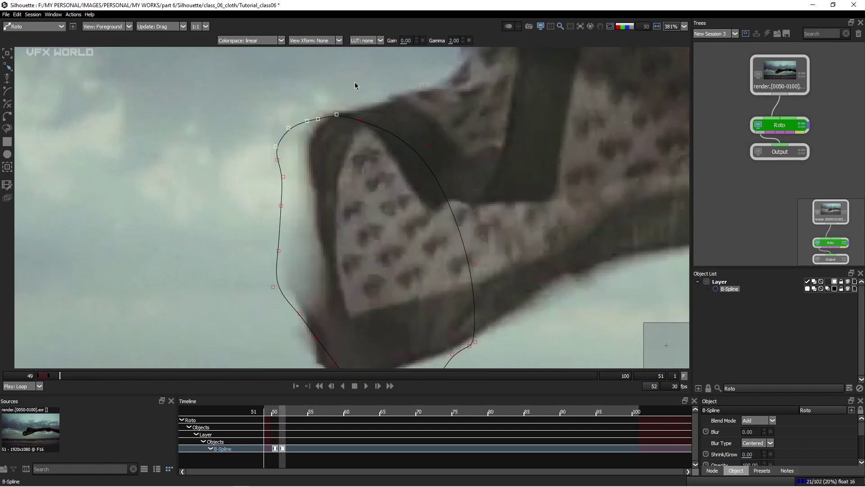
{"action": "key", "text": "Left"}
{"action": "key", "text": "3"}
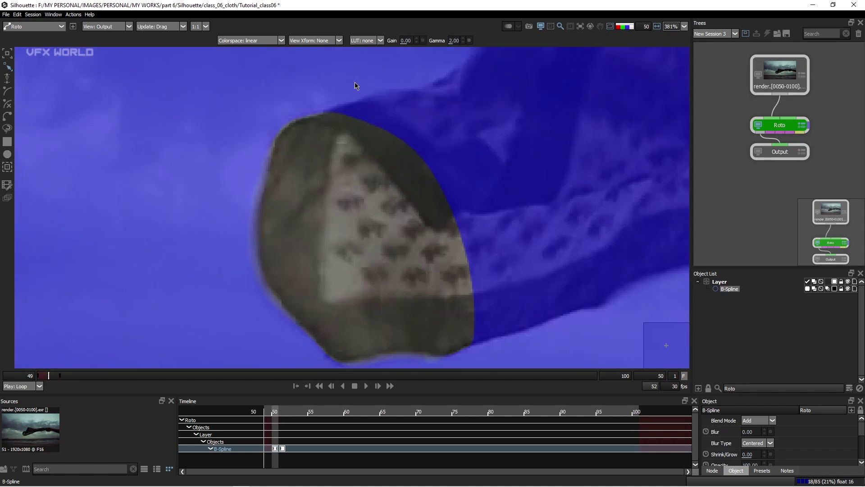
Examine the matte's motion blur around the whole loose end on frame 50, alternating between the overlay, the alpha matte and the plain footage.
{"action": "key", "text": "a"}
{"action": "key", "text": "a"}
{"action": "key", "text": "a"}
{"action": "scroll", "coordinate": [355, 82], "scroll_direction": "down", "scroll_amount": 1}
{"action": "key", "text": "a"}
{"action": "key", "text": "a"}
{"action": "key", "text": "a"}
{"action": "scroll", "coordinate": [351, 155], "scroll_direction": "down", "scroll_amount": 1}
{"action": "key", "text": "a"}
{"action": "key", "text": "a"}
{"action": "scroll", "coordinate": [374, 217], "scroll_direction": "down", "scroll_amount": 1}
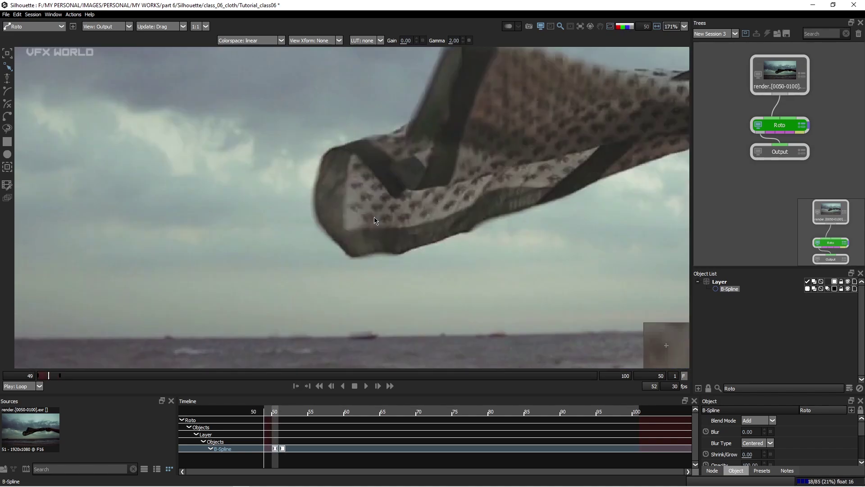
{"action": "key", "text": "a"}
{"action": "key", "text": "a"}
{"action": "key", "text": "a"}
{"action": "key", "text": "a"}
{"action": "key", "text": "a"}
{"action": "key", "text": "a"}
{"action": "key", "text": "a"}
{"action": "key", "text": "a"}
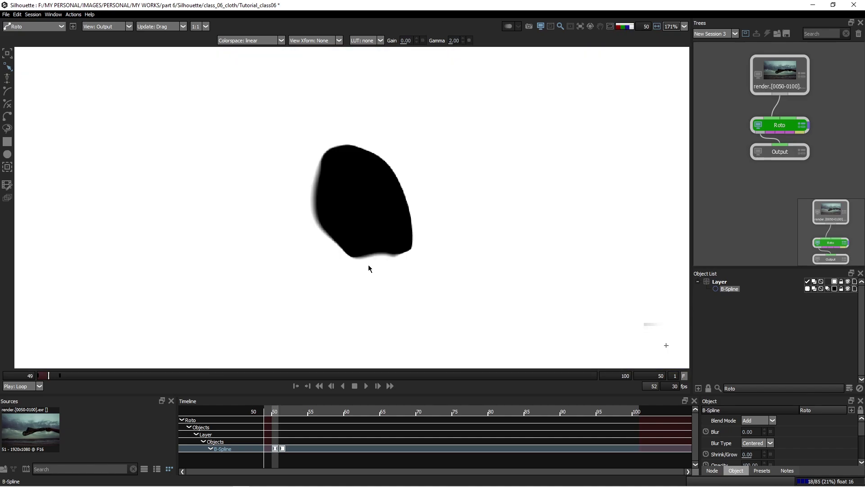
{"action": "key", "text": "a"}
{"action": "key", "text": "a"}
{"action": "key", "text": "a"}
{"action": "key", "text": "a"}
{"action": "key", "text": "a"}
{"action": "key", "text": "a"}
{"action": "scroll", "coordinate": [383, 276], "scroll_direction": "up", "scroll_amount": 3}
{"action": "key", "text": "a"}
{"action": "key", "text": "a"}
{"action": "key", "text": "a"}
{"action": "key", "text": "a"}
{"action": "key", "text": "a"}
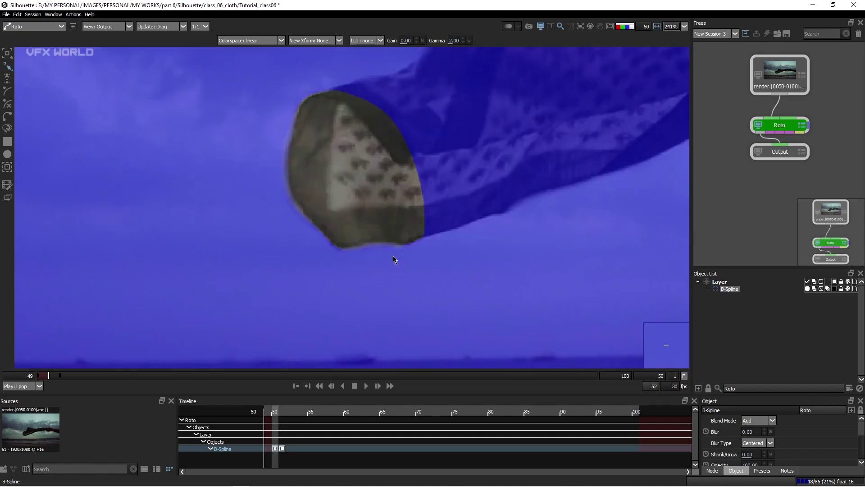
{"action": "key", "text": "a"}
{"action": "key", "text": "a"}
{"action": "scroll", "coordinate": [269, 203], "scroll_direction": "up", "scroll_amount": 1}
{"action": "key", "text": "a"}
{"action": "key", "text": "1"}
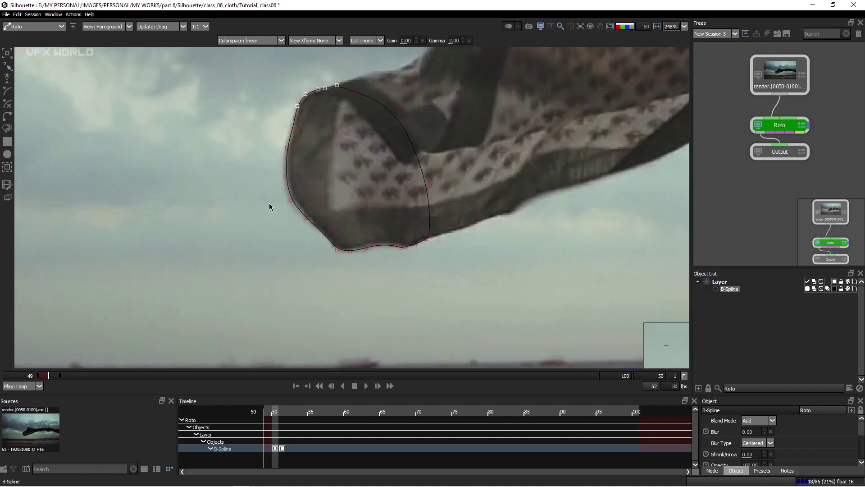
{"action": "key", "text": "3"}
{"action": "key", "text": "1"}
Set the work range's start frame to 50 and recheck the blurred matte against the footage.
{"action": "key", "text": "q"}
{"action": "left_click_drag", "start_coordinate": [272, 201], "coordinate": [237, 221]}
{"action": "double_click", "coordinate": [32, 376]}
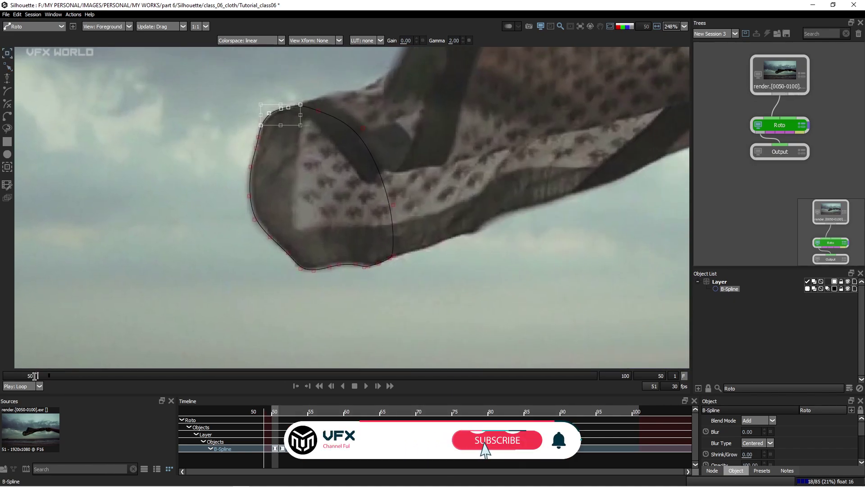
{"action": "key", "text": "3"}
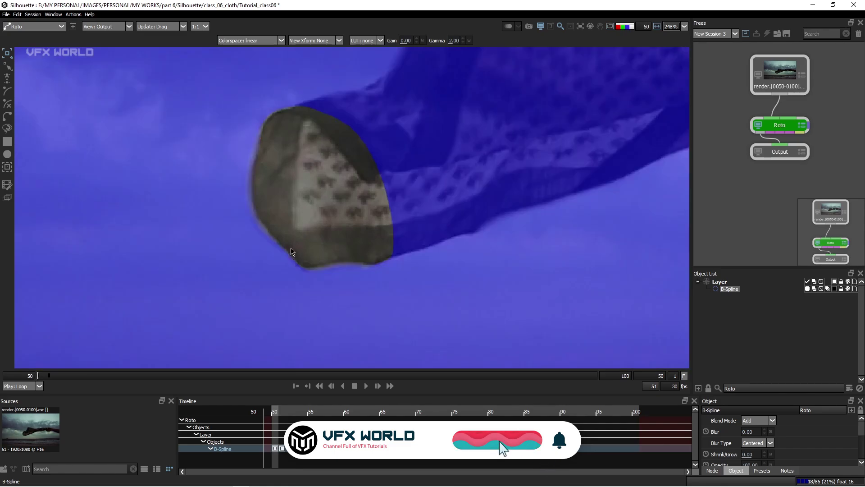
{"action": "key", "text": "a"}
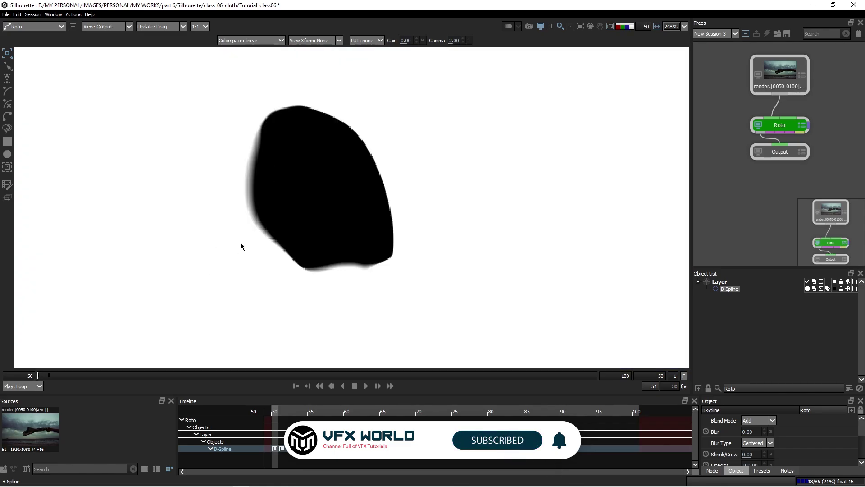
{"action": "key", "text": "1"}
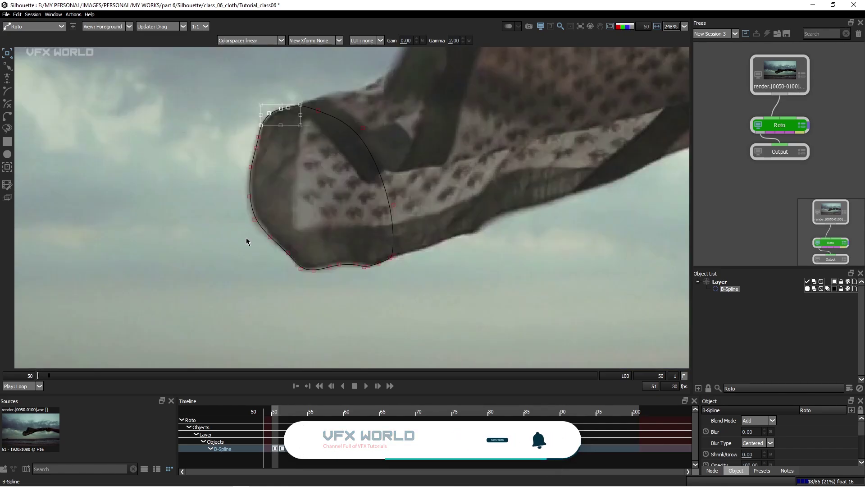
Keyframe the existing B-spline's opacity off on frame 51 and on at frame 50, and deselect the shape.
{"action": "key", "text": "Right"}
{"action": "key", "text": "Left"}
{"action": "key", "text": "Right"}
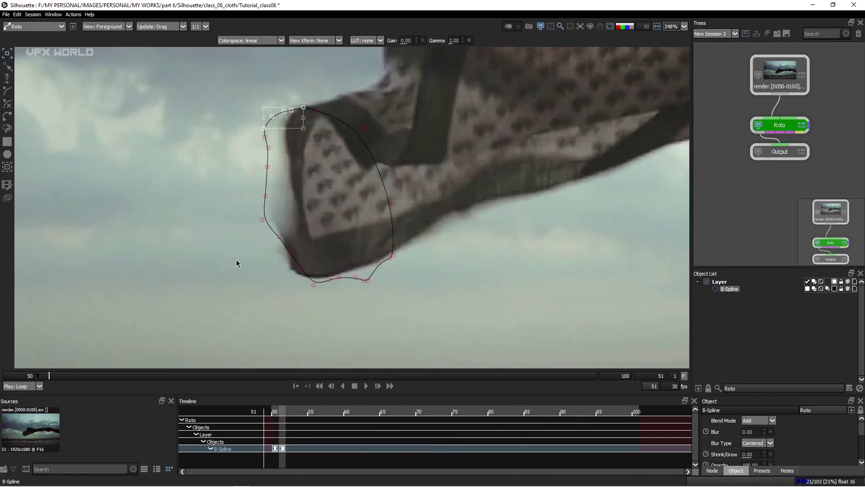
{"action": "key", "text": "t"}
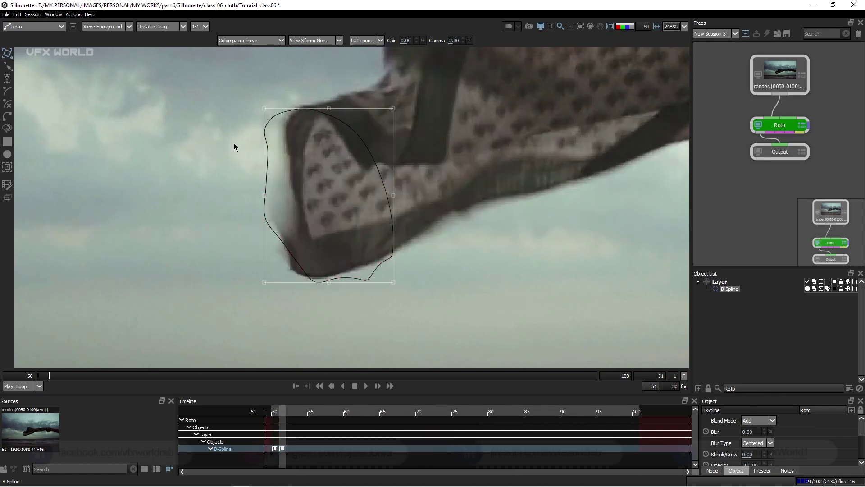
{"action": "left_click", "coordinate": [807, 289]}
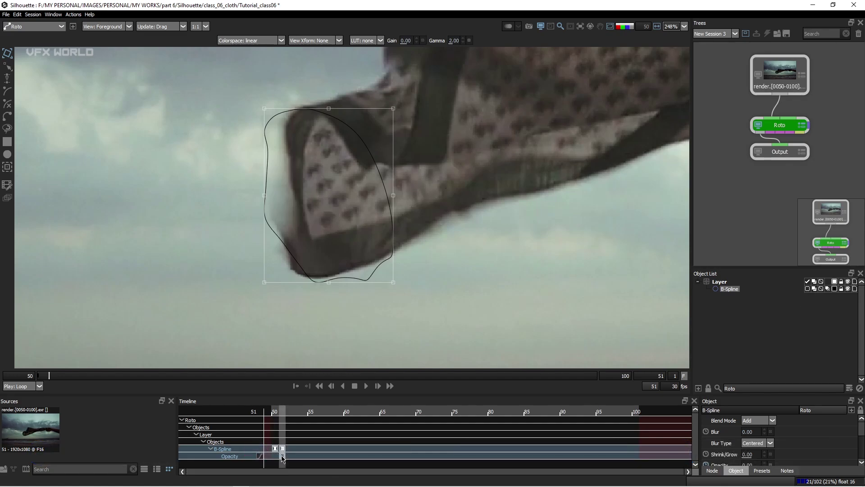
{"action": "key", "text": "Left"}
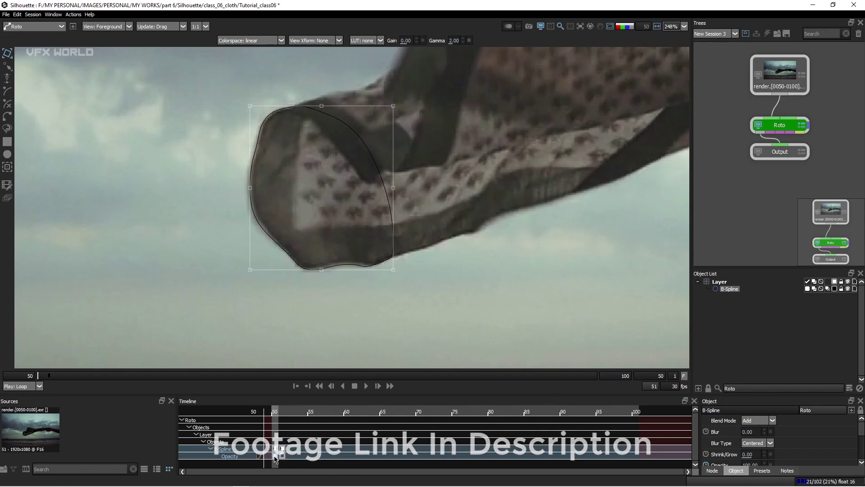
{"action": "key", "text": "Right"}
{"action": "key", "text": "Left"}
{"action": "left_click", "coordinate": [348, 319]}
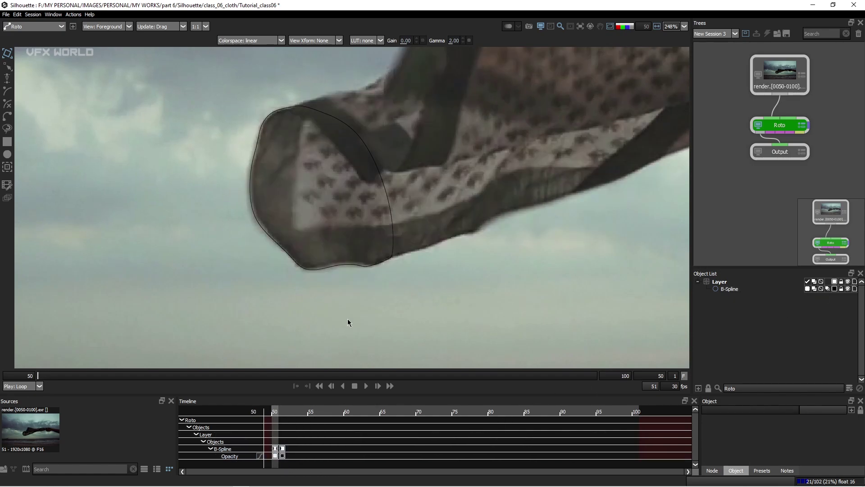
Start a new B-spline on frame 51, tracing the loose end's outer edge from the top corner down to the lower fold.
{"action": "key", "text": "Right"}
{"action": "scroll", "coordinate": [327, 271], "scroll_direction": "up", "scroll_amount": 2}
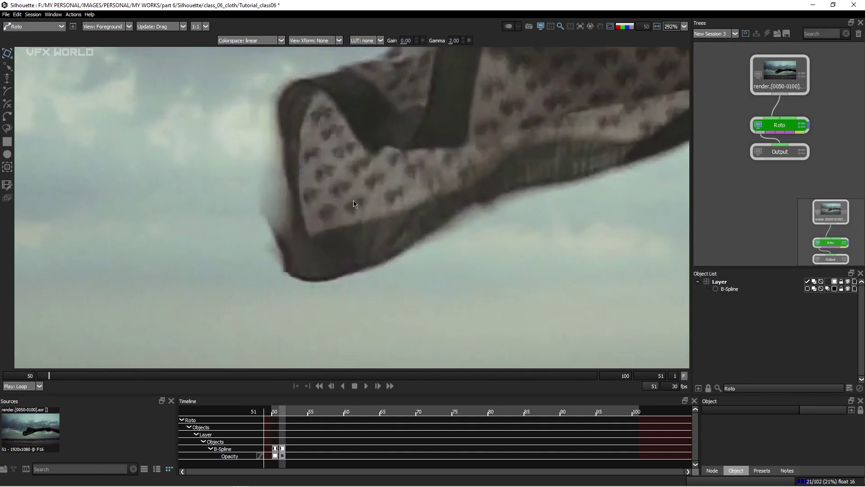
{"action": "left_click_drag", "start_coordinate": [354, 200], "coordinate": [333, 254]}
{"action": "key", "text": "Left"}
{"action": "key", "text": "Right"}
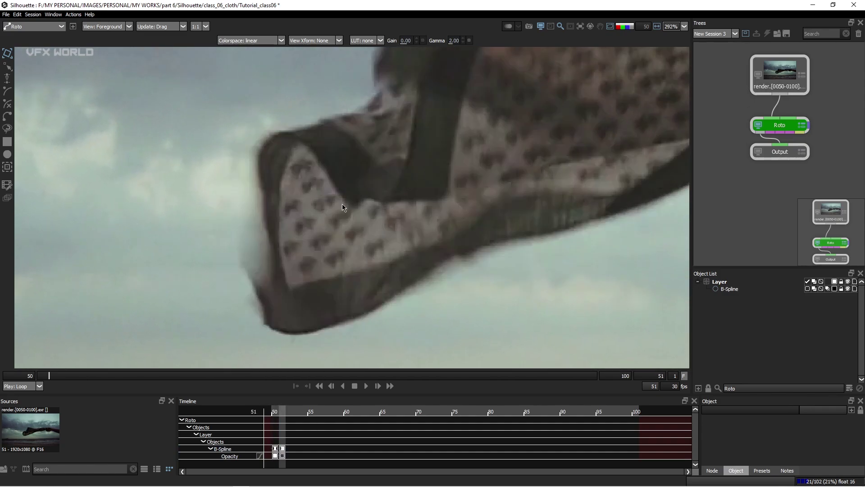
{"action": "left_click_drag", "start_coordinate": [342, 203], "coordinate": [333, 161]}
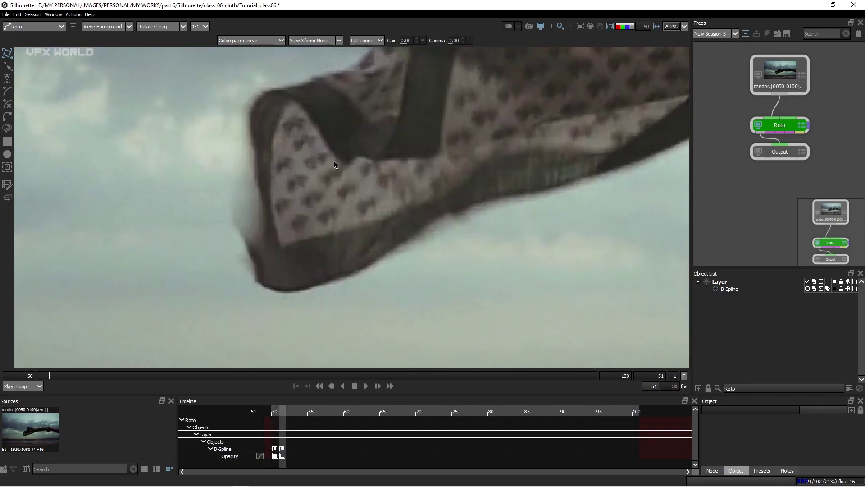
{"action": "left_click", "coordinate": [265, 88]}
{"action": "left_click", "coordinate": [249, 99]}
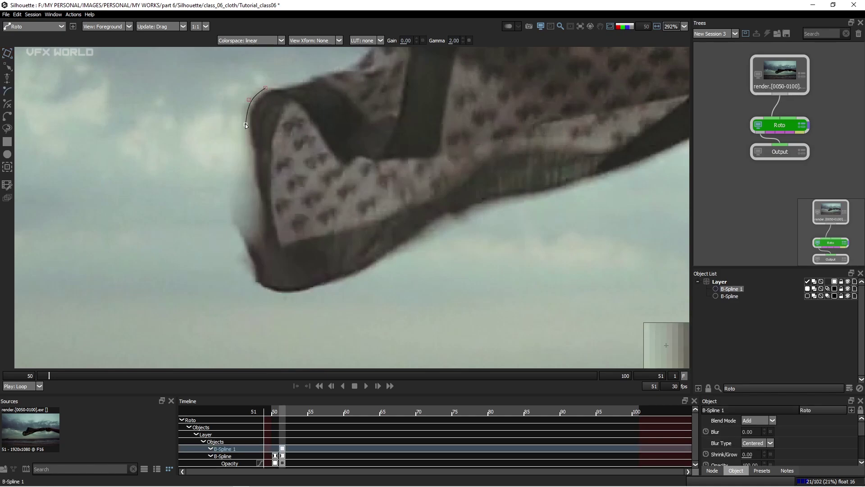
{"action": "left_click", "coordinate": [246, 124]}
{"action": "left_click", "coordinate": [250, 133]}
{"action": "left_click", "coordinate": [253, 150]}
{"action": "left_click", "coordinate": [250, 163]}
{"action": "left_click", "coordinate": [248, 173]}
{"action": "left_click", "coordinate": [257, 190]}
{"action": "left_click", "coordinate": [263, 219]}
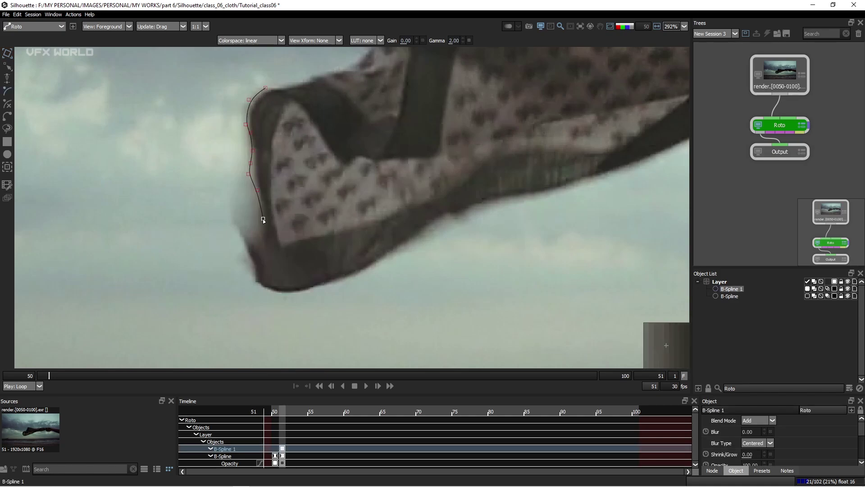
Close the new B-spline through the patterned fabric and raise its top point to the scarf's upper edge.
{"action": "left_click", "coordinate": [295, 245]}
{"action": "left_click", "coordinate": [345, 210]}
{"action": "left_click", "coordinate": [348, 127]}
{"action": "left_click", "coordinate": [295, 92]}
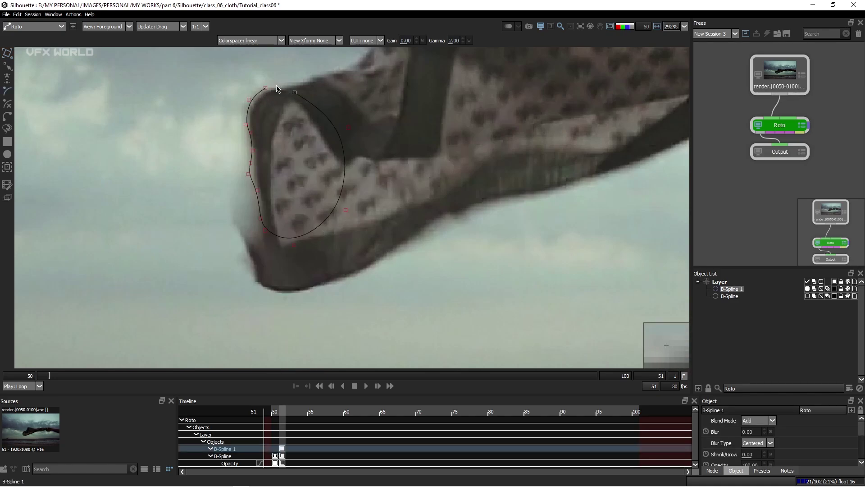
{"action": "left_click", "coordinate": [265, 87]}
{"action": "left_click_drag", "start_coordinate": [295, 92], "coordinate": [309, 63]}
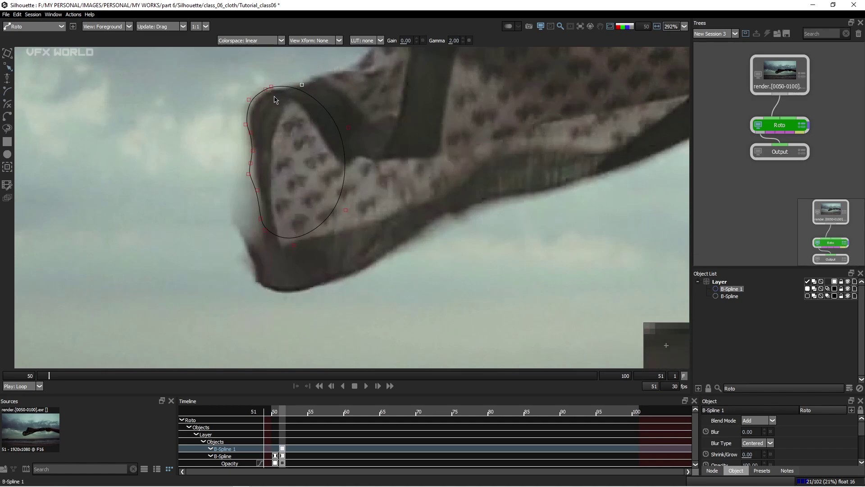
Draw a second B-spline around the scarf's lower corner on frame 51, overlapping the upper shape inside the fabric.
{"action": "left_click", "coordinate": [255, 184]}
{"action": "left_click", "coordinate": [248, 210]}
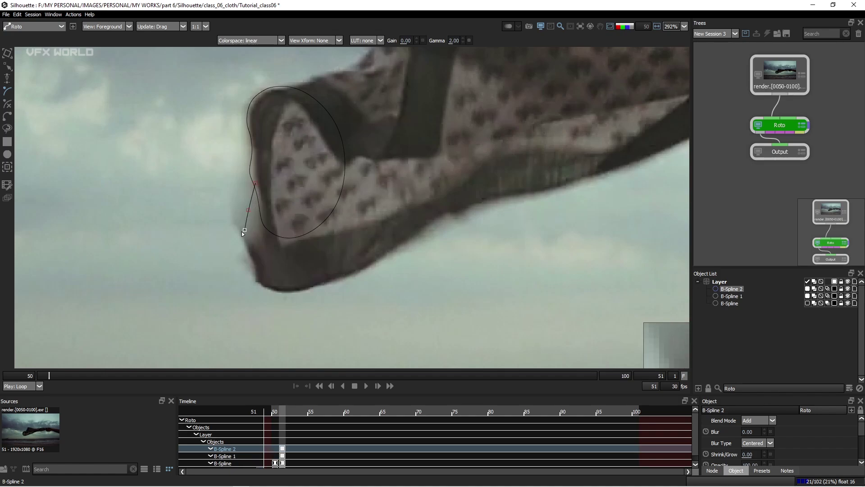
{"action": "left_click", "coordinate": [257, 275]}
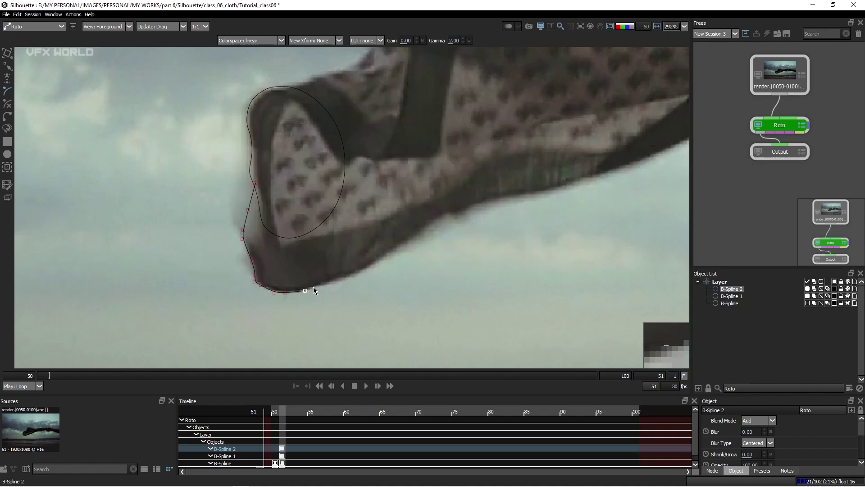
{"action": "left_click", "coordinate": [369, 268]}
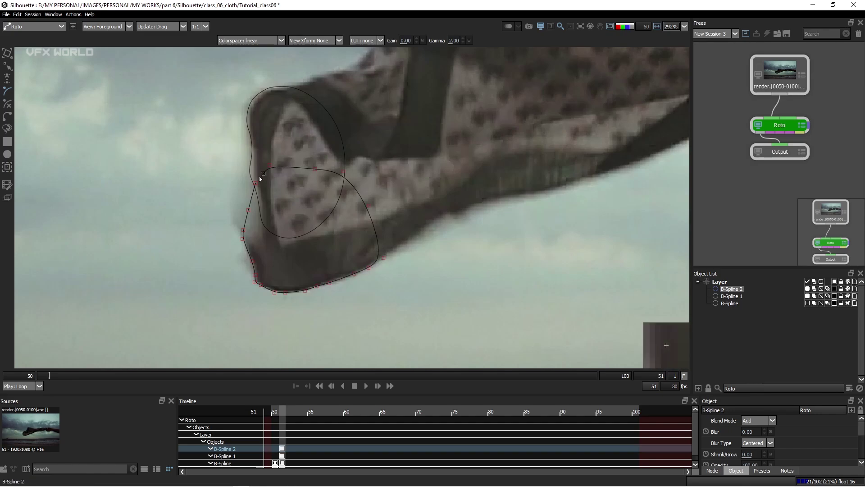
Move the upper shape's lower outer control points out to the scarf's edge and check the combined matte on frame 51.
{"action": "left_click", "coordinate": [258, 210]}
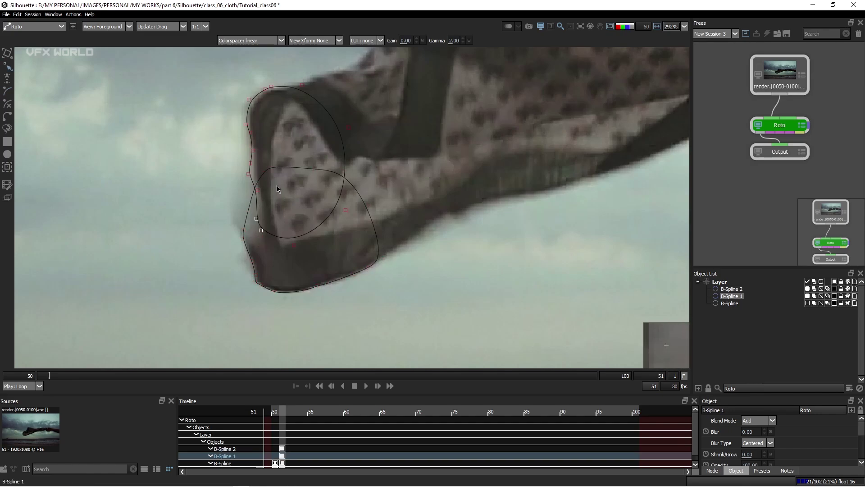
{"action": "left_click_drag", "start_coordinate": [277, 188], "coordinate": [231, 220]}
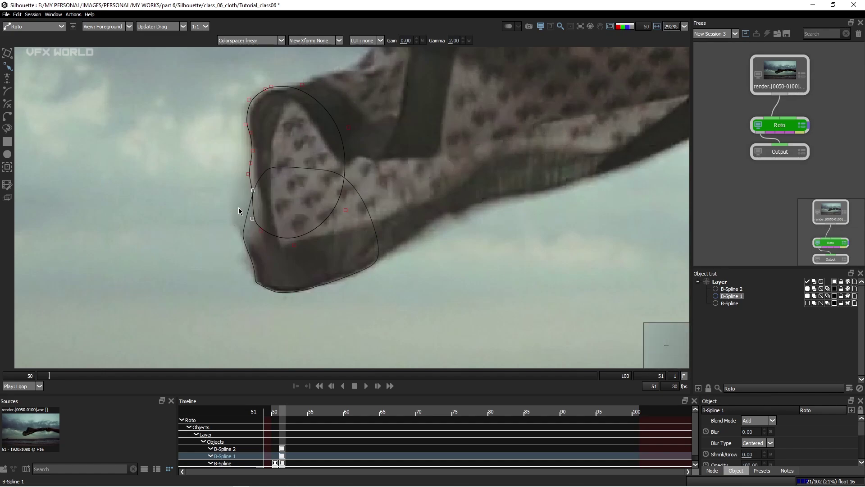
{"action": "left_click_drag", "start_coordinate": [218, 269], "coordinate": [253, 258]}
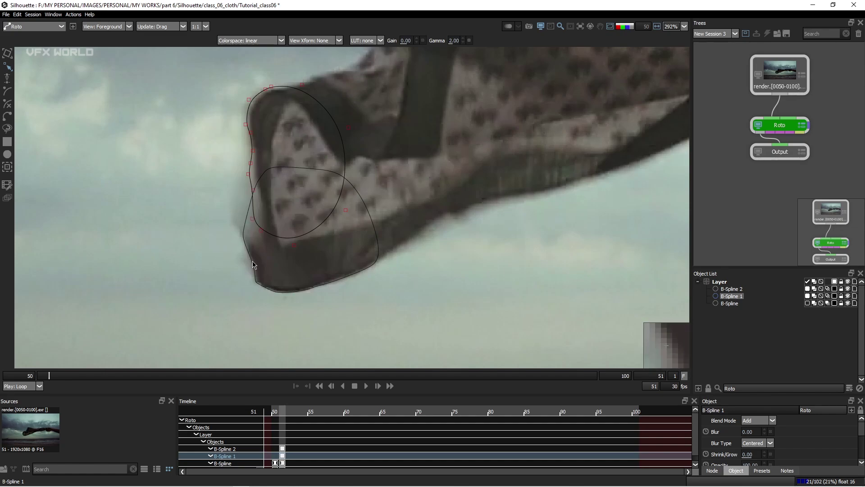
{"action": "left_click", "coordinate": [223, 285]}
{"action": "key", "text": "3"}
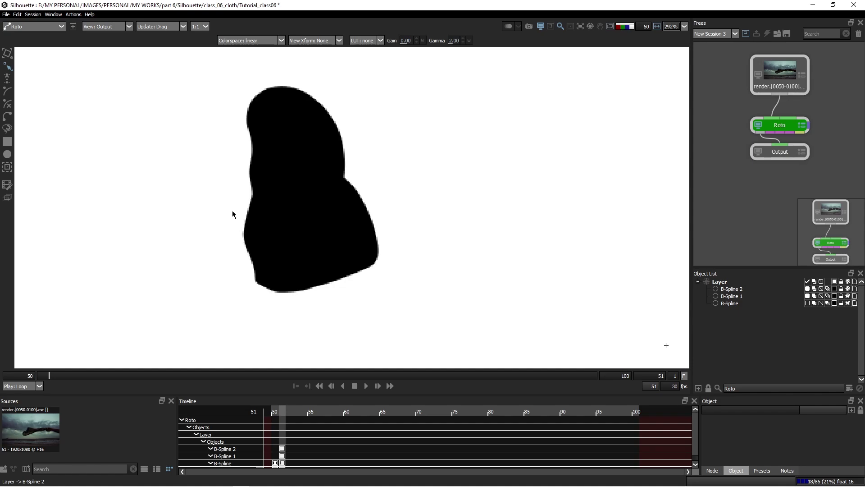
{"action": "key", "text": "f"}
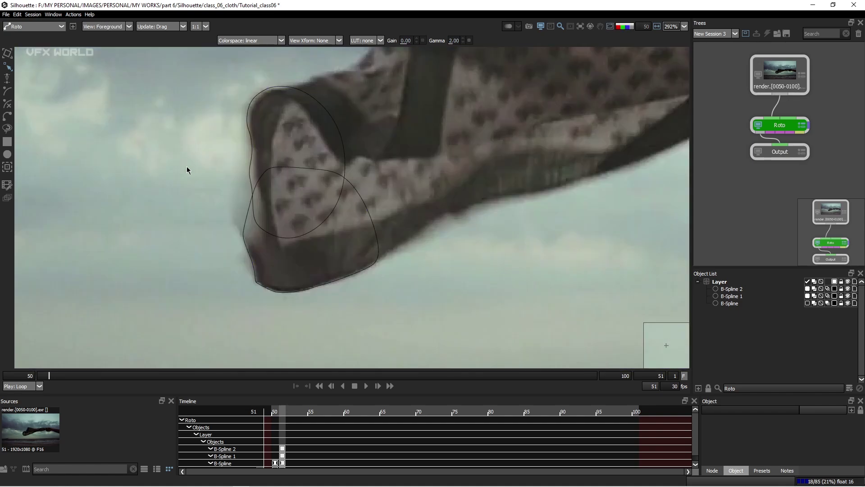
Select the lower shape's outer-edge control points on frame 51 and compare the scarf's movement across the neighbouring frames.
{"action": "left_click", "coordinate": [243, 229]}
{"action": "key", "text": "r"}
{"action": "left_click_drag", "start_coordinate": [227, 259], "coordinate": [289, 158]}
{"action": "left_click_drag", "start_coordinate": [296, 203], "coordinate": [299, 229]}
{"action": "key", "text": "x"}
{"action": "key", "text": "z"}
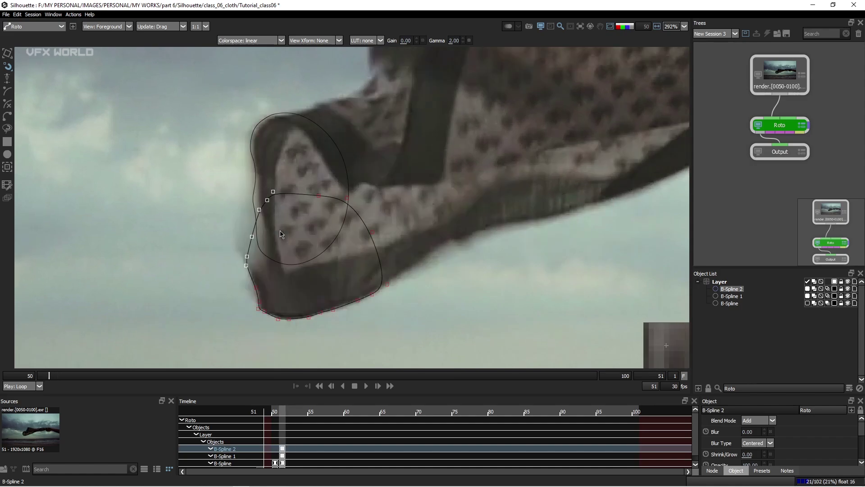
{"action": "key", "text": "x"}
{"action": "key", "text": "z"}
{"action": "key", "text": "z"}
{"action": "key", "text": "x"}
{"action": "key", "text": "z"}
{"action": "key", "text": "x"}
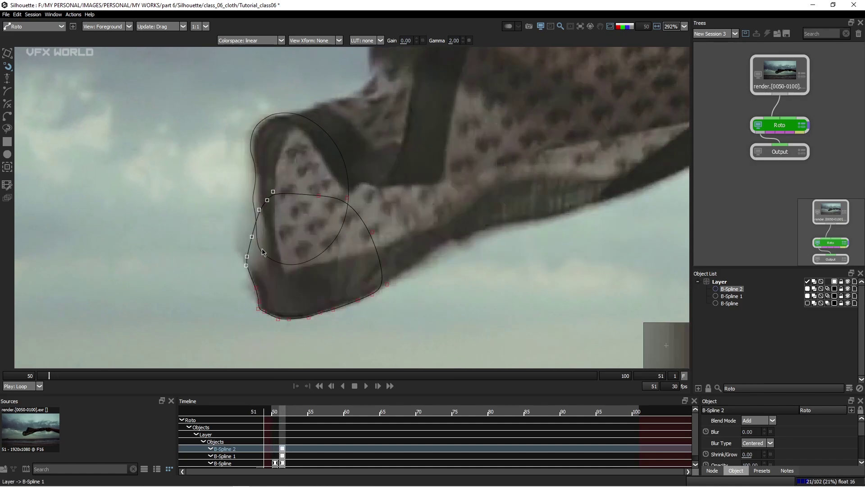
{"action": "key", "text": "z"}
Transform the selected outer points on frames 50 and 52, keyframing them to follow the motion of the scarf's edge.
{"action": "key", "text": "t"}
{"action": "key", "text": "t"}
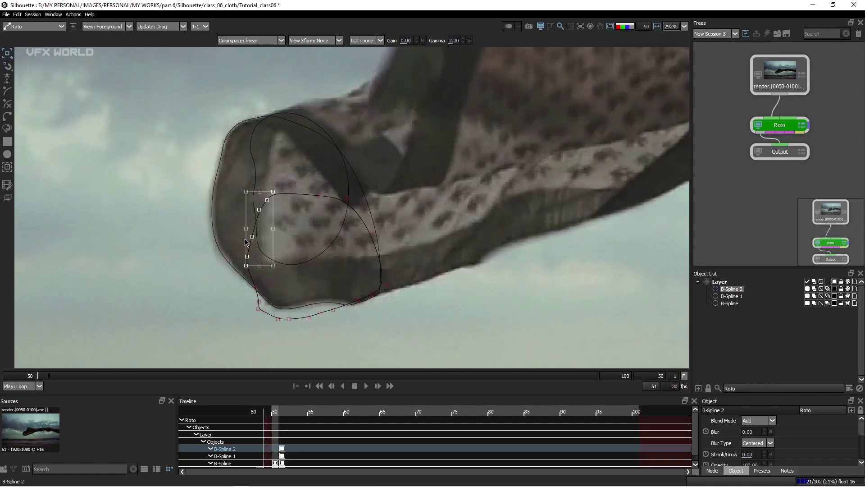
{"action": "left_click_drag", "start_coordinate": [252, 233], "coordinate": [276, 258]}
{"action": "key", "text": "x"}
{"action": "key", "text": "Right"}
{"action": "key", "text": "Left"}
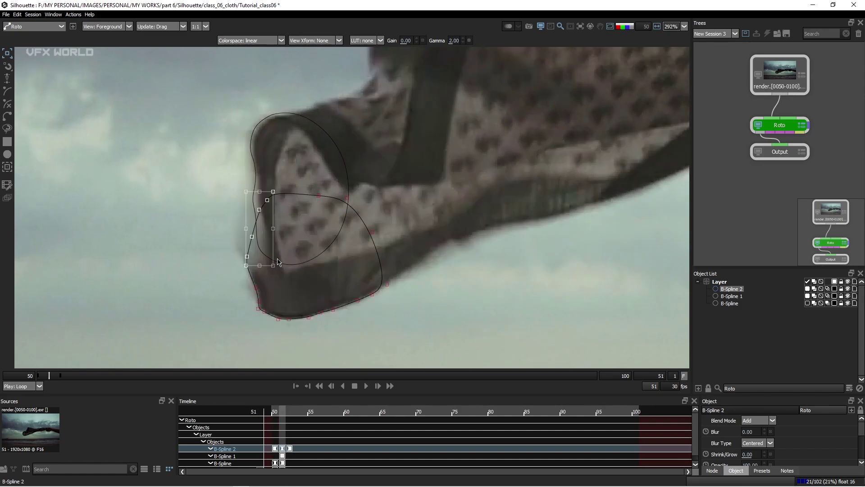
Turn on motion blur for all three B-splines and compare the blurred matte with the footage on frame 51.
{"action": "key", "text": "3"}
{"action": "key", "text": "a"}
{"action": "left_click", "coordinate": [828, 303]}
{"action": "left_click", "coordinate": [828, 296]}
{"action": "left_click", "coordinate": [828, 289]}
{"action": "key", "text": "a"}
{"action": "key", "text": "a"}
{"action": "key", "text": "a"}
{"action": "key", "text": "a"}
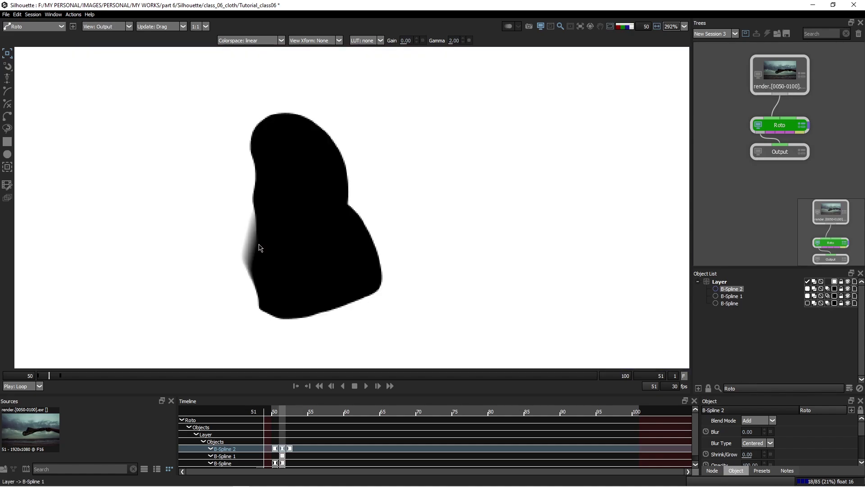
{"action": "key", "text": "a"}
{"action": "key", "text": "1"}
{"action": "key", "text": "3"}
{"action": "key", "text": "1"}
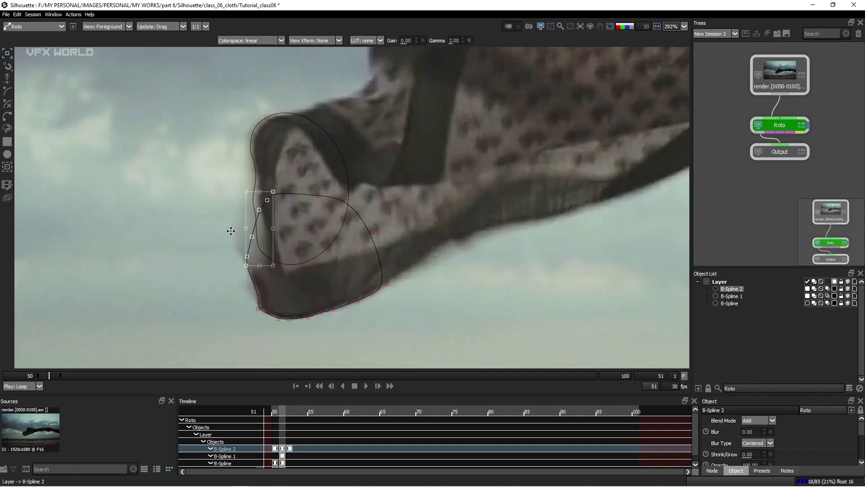
{"action": "key", "text": "3"}
{"action": "key", "text": "1"}
{"action": "key", "text": "4"}
{"action": "key", "text": "1"}
Move the lower shape's outer points farther out on frame 50 and check the resulting motion blur on frame 51.
{"action": "key", "text": "Left"}
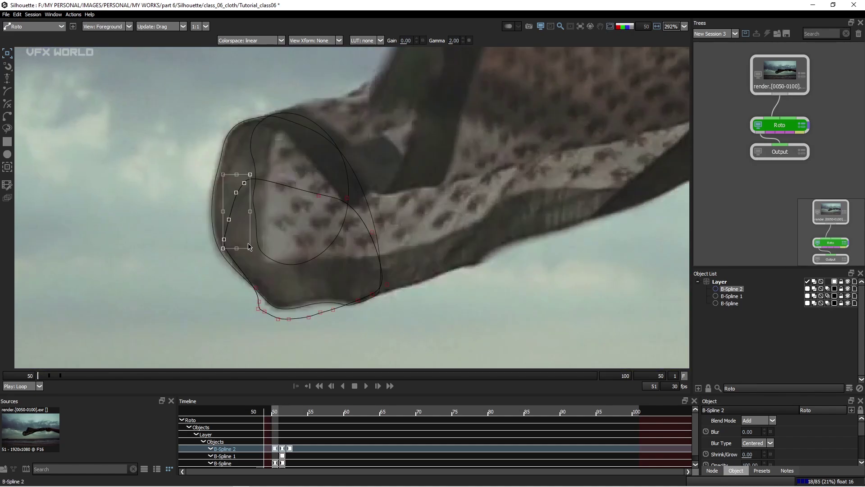
{"action": "left_click_drag", "start_coordinate": [222, 208], "coordinate": [213, 195]}
{"action": "key", "text": "Right"}
{"action": "key", "text": "3"}
{"action": "key", "text": "a"}
{"action": "key", "text": "a"}
{"action": "key", "text": "a"}
{"action": "key", "text": "a"}
{"action": "key", "text": "a"}
{"action": "key", "text": "a"}
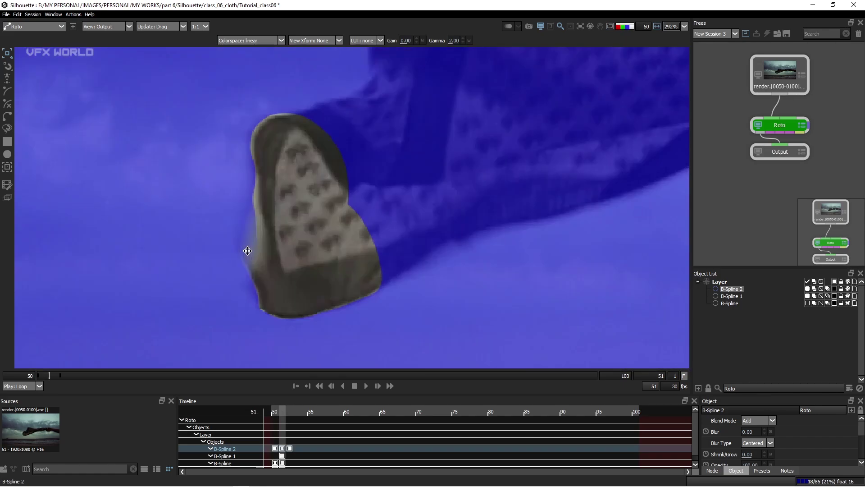
Scale the selected outer points slightly toward the scarf's blurred edge on frame 51 and recheck the matte.
{"action": "key", "text": "1"}
{"action": "left_click_drag", "start_coordinate": [246, 265], "coordinate": [245, 258]}
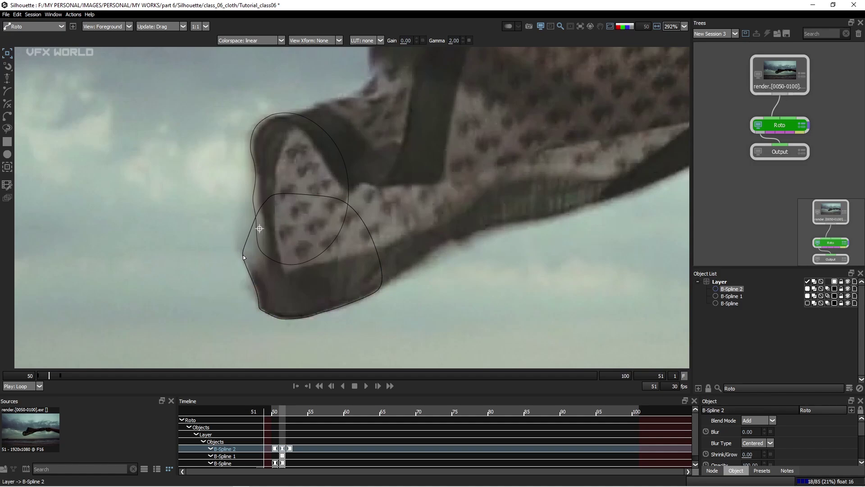
{"action": "key", "text": "4"}
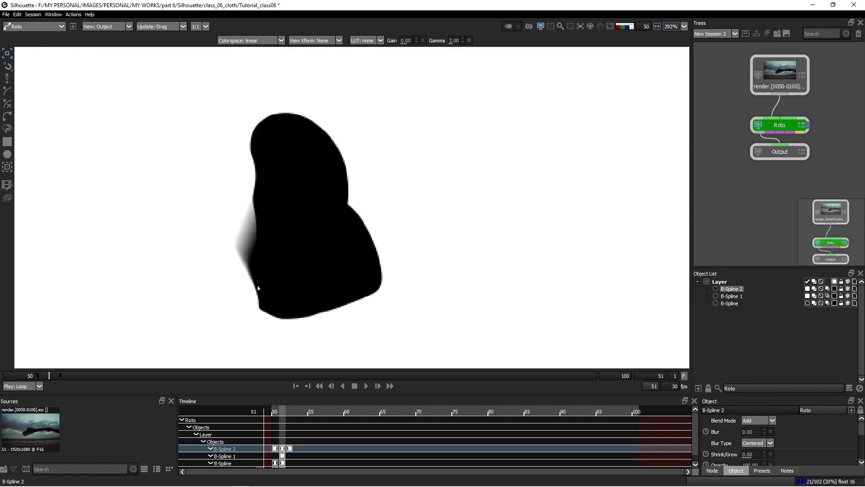
{"action": "key", "text": "3"}
{"action": "scroll", "coordinate": [272, 247], "scroll_direction": "down", "scroll_amount": 1}
{"action": "key", "text": "a"}
{"action": "key", "text": "a"}
{"action": "key", "text": "a"}
{"action": "key", "text": "1"}
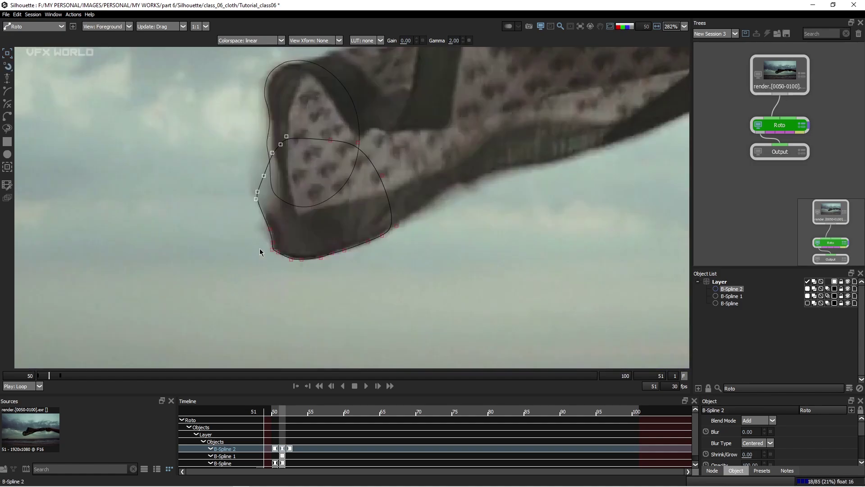
Select the lower shape's bottom-edge points and nudge them down and to the right on frame 52.
{"action": "left_click_drag", "start_coordinate": [253, 216], "coordinate": [382, 278]}
{"action": "key", "text": "Right"}
{"action": "key", "text": "Right"}
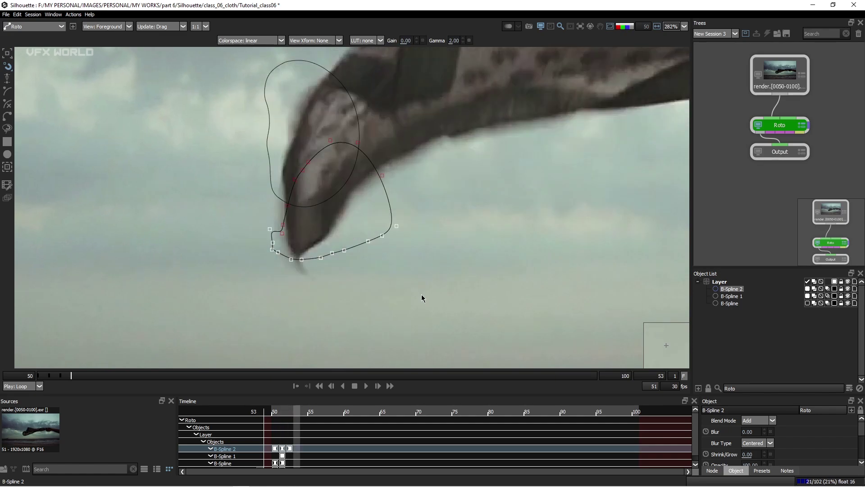
{"action": "key", "text": "Left"}
{"action": "key", "text": "Left"}
{"action": "key", "text": "Right"}
{"action": "key", "text": "KP_3"}
{"action": "key", "text": "KP_3"}
{"action": "key", "text": "KP_3"}
{"action": "key", "text": "KP_3"}
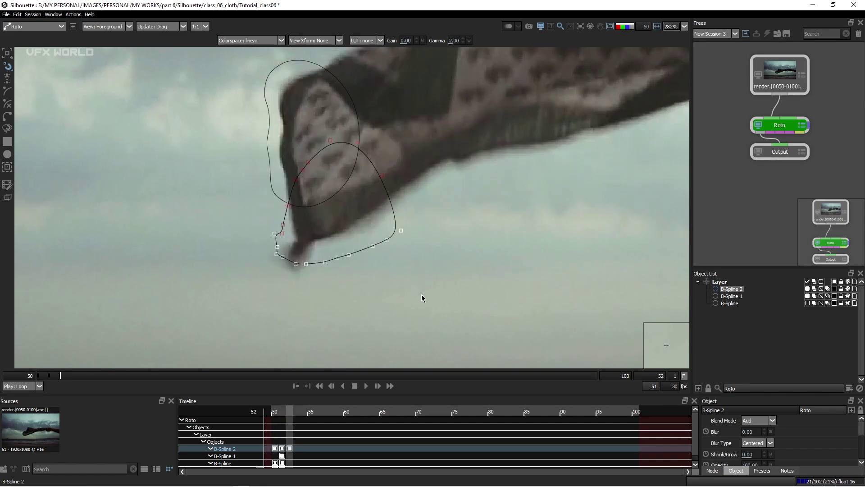
Nudge the bottom-edge points up and to the left on frame 50 and compare the blurred matte with frame 51.
{"action": "key", "text": "Left"}
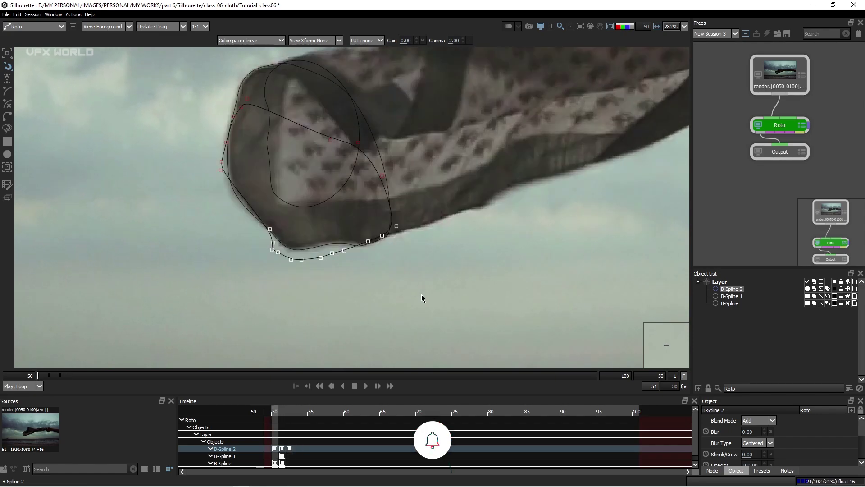
{"action": "key", "text": "Left"}
{"action": "key", "text": "KP_7"}
{"action": "key", "text": "KP_7"}
{"action": "key", "text": "Right"}
{"action": "key", "text": "3"}
{"action": "key", "text": "1"}
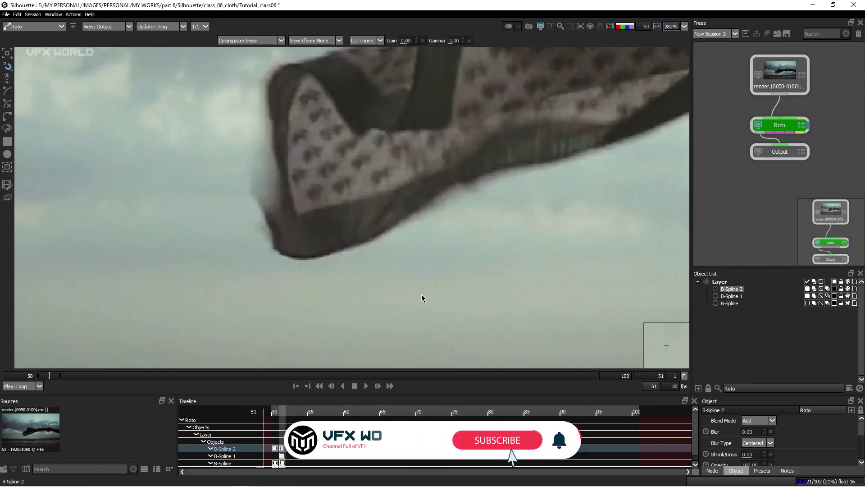
{"action": "key", "text": "3"}
{"action": "key", "text": "1"}
{"action": "key", "text": "3"}
Shift the lower shape's bottom-edge points farther right on frame 52 and recheck the blur on frame 51.
{"action": "key", "text": "Right"}
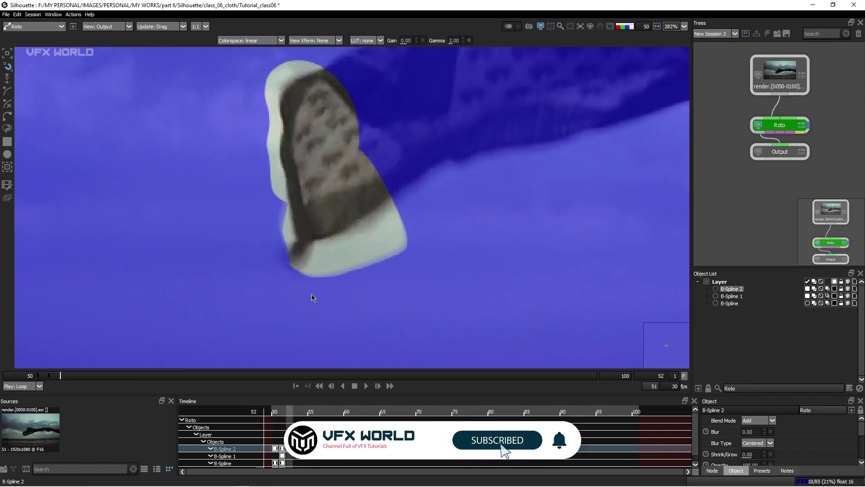
{"action": "key", "text": "f"}
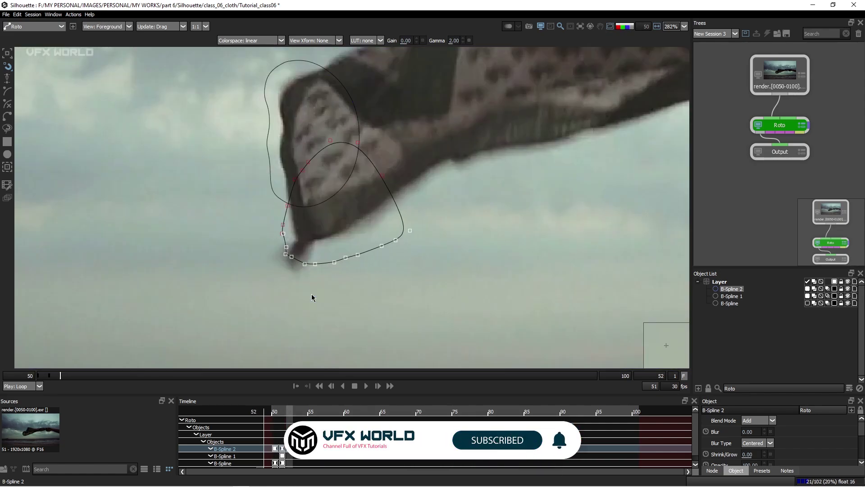
{"action": "key", "text": "Left"}
{"action": "key", "text": "o"}
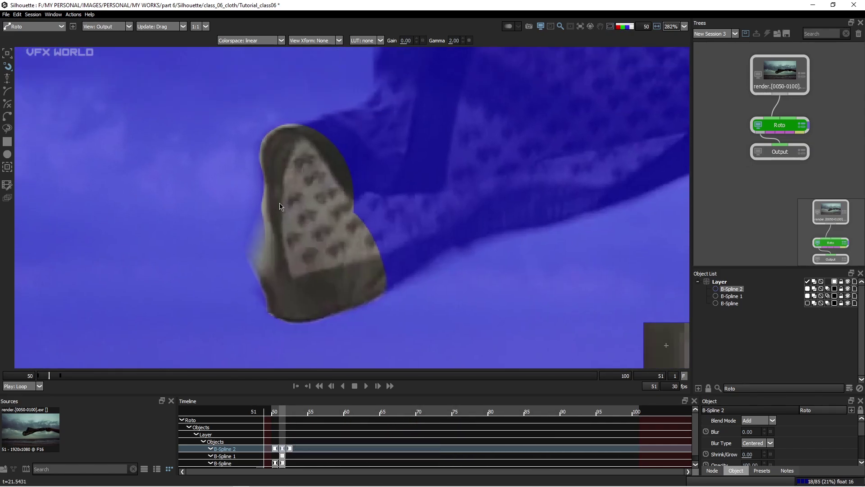
{"action": "key", "text": "f"}
Transform the upper shape on frames 50 and 52 to keyframe its motion blur around frame 51.
{"action": "left_click", "coordinate": [323, 134]}
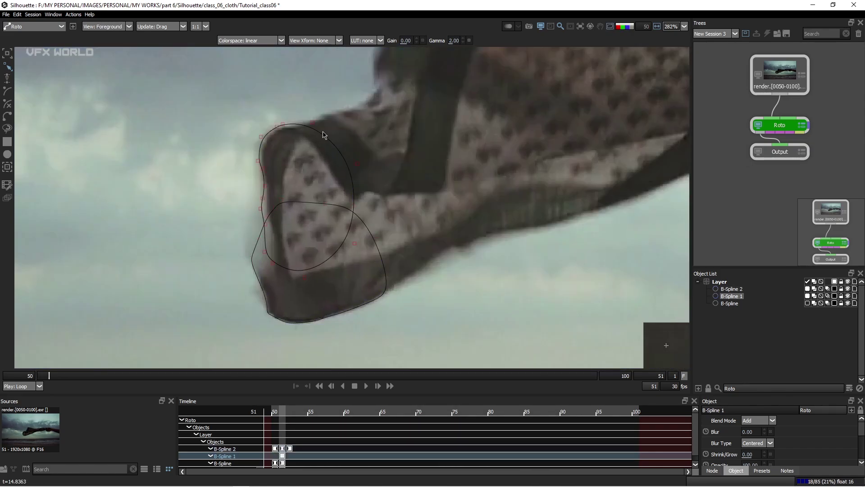
{"action": "key", "text": "t"}
{"action": "key", "text": "Right"}
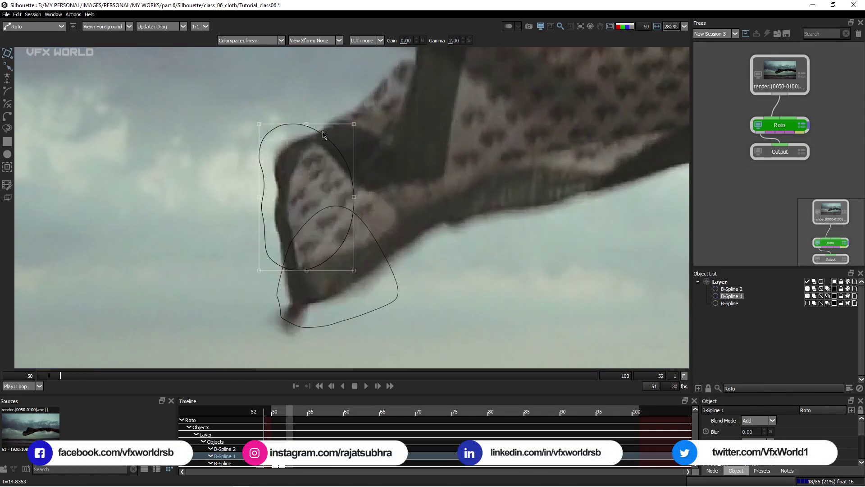
{"action": "key", "text": "Left"}
{"action": "key", "text": "Left"}
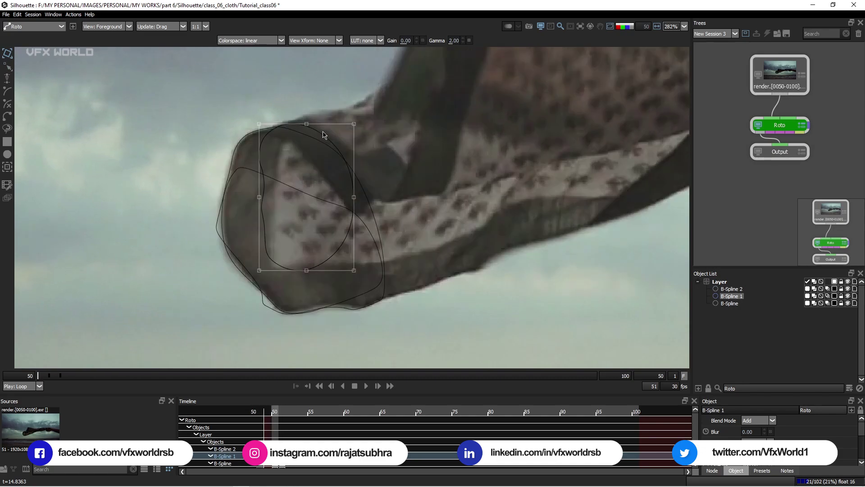
{"action": "key", "text": "Right"}
{"action": "key", "text": "2"}
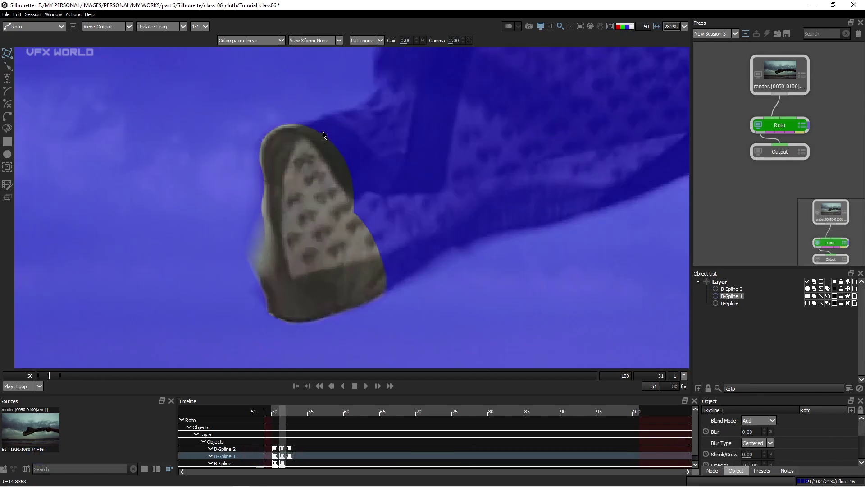
Compare the combined blurred matte of both shapes with the original footage along the scarf's outer edge on frame 51.
{"action": "key", "text": "a"}
{"action": "key", "text": "a"}
{"action": "key", "text": "1"}
{"action": "key", "text": "2"}
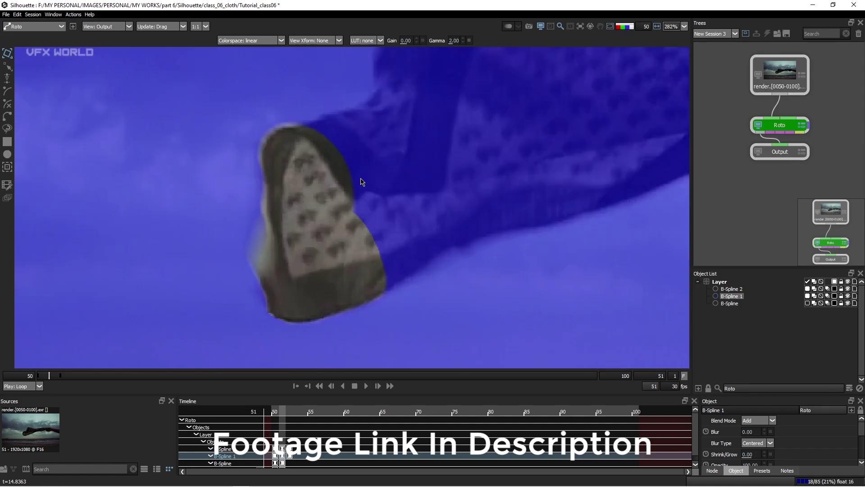
{"action": "key", "text": "f"}
{"action": "scroll", "coordinate": [308, 200], "scroll_direction": "down", "scroll_amount": 1}
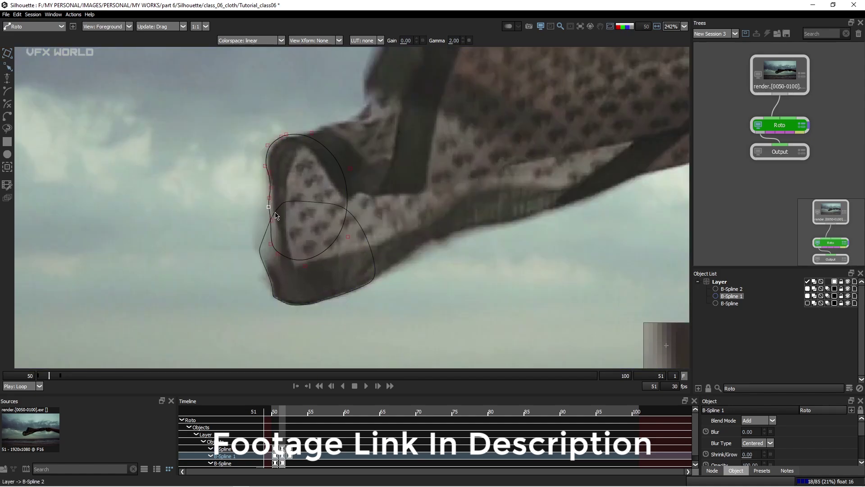
{"action": "scroll", "coordinate": [256, 202], "scroll_direction": "down", "scroll_amount": 4}
{"action": "key", "text": "o"}
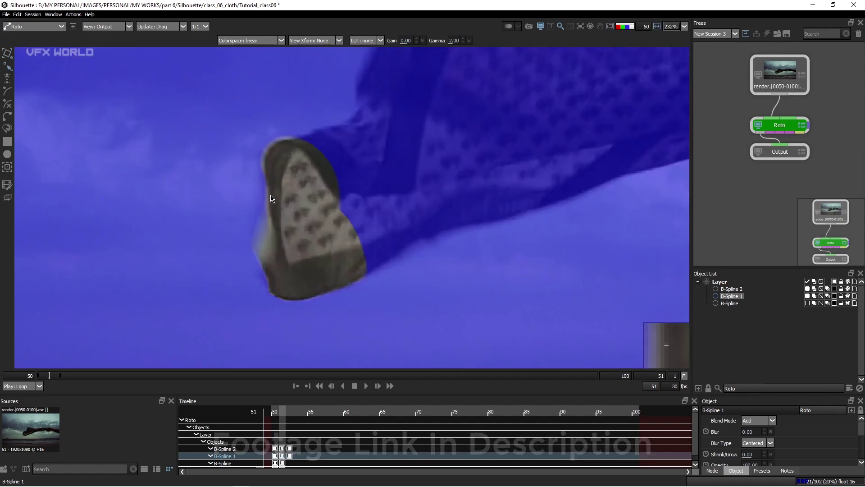
{"action": "scroll", "coordinate": [275, 240], "scroll_direction": "down", "scroll_amount": 3}
{"action": "key", "text": "f"}
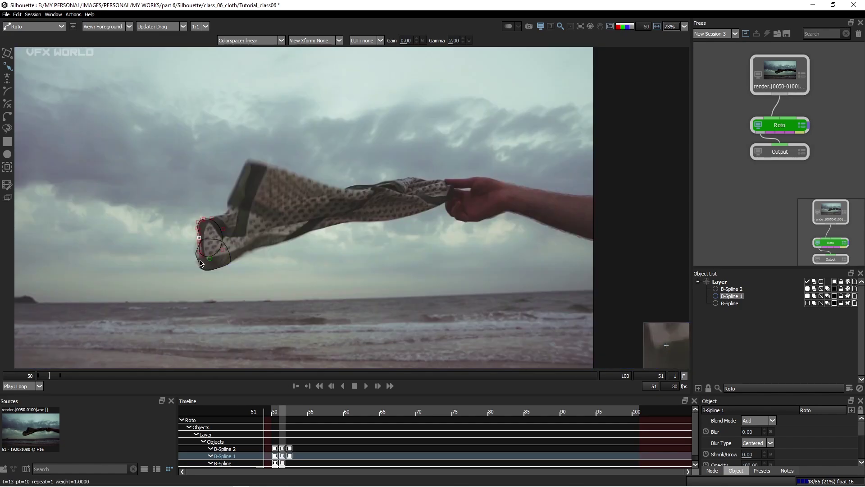